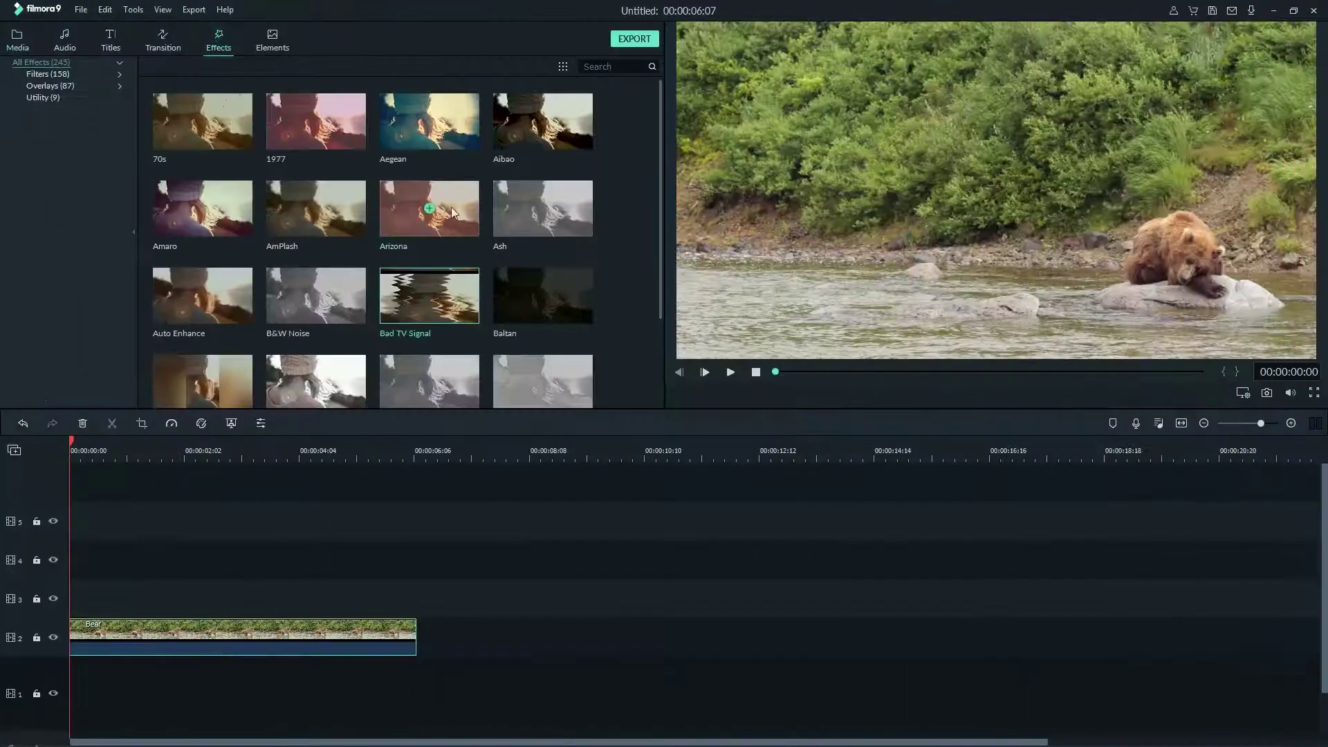
Preview the Arizona filter, then the Strong Glitch overlay, on track 3 over the Bear clip
{"action": "left_click_drag", "start_coordinate": [454, 210], "coordinate": [66, 602]}
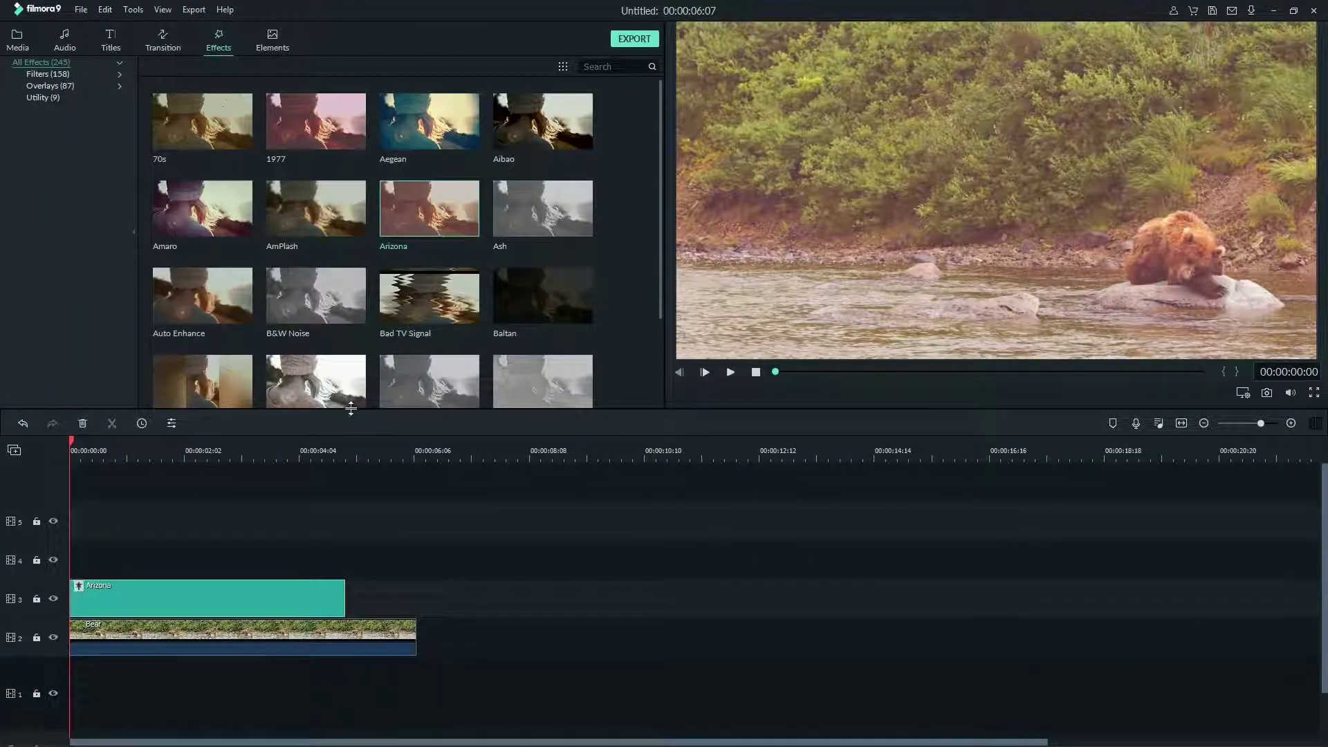
{"action": "left_click", "coordinate": [730, 373]}
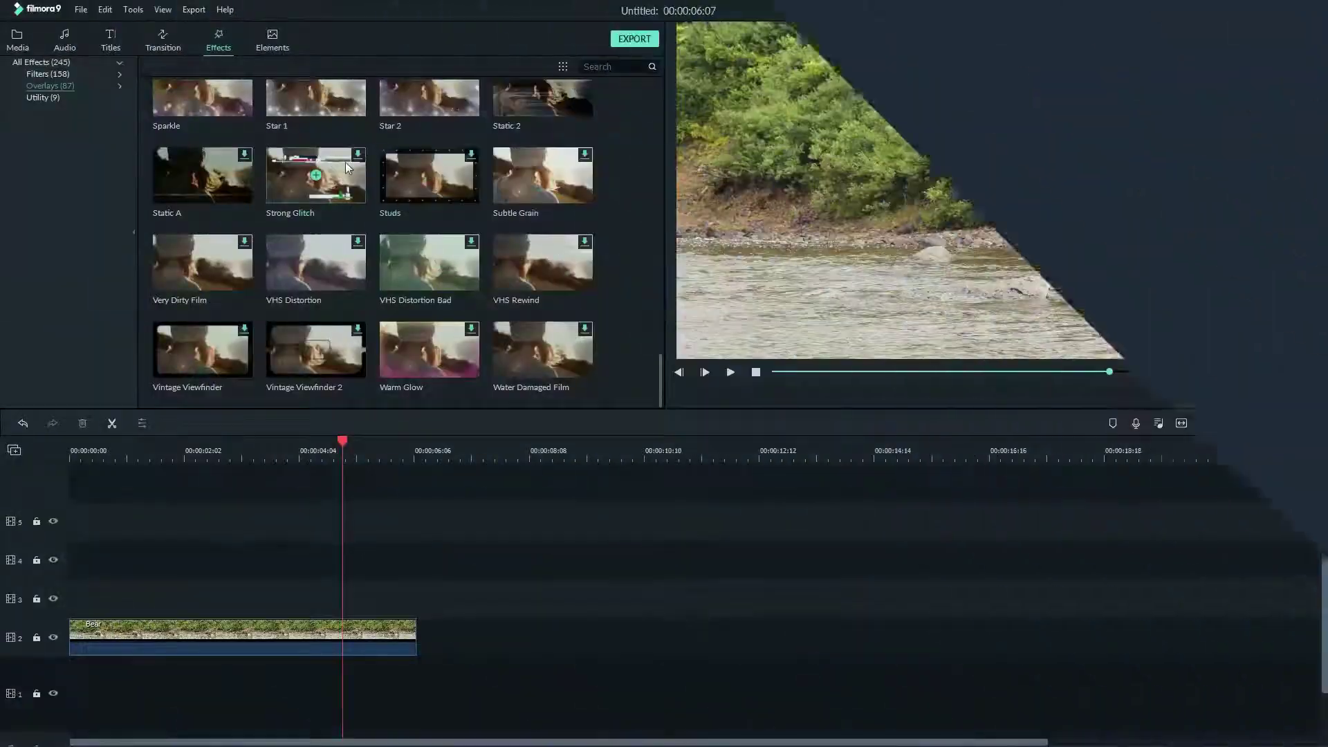
{"action": "left_click", "coordinate": [344, 160]}
{"action": "left_click_drag", "start_coordinate": [328, 321], "coordinate": [92, 566]}
{"action": "left_click_drag", "start_coordinate": [341, 442], "coordinate": [52, 454]}
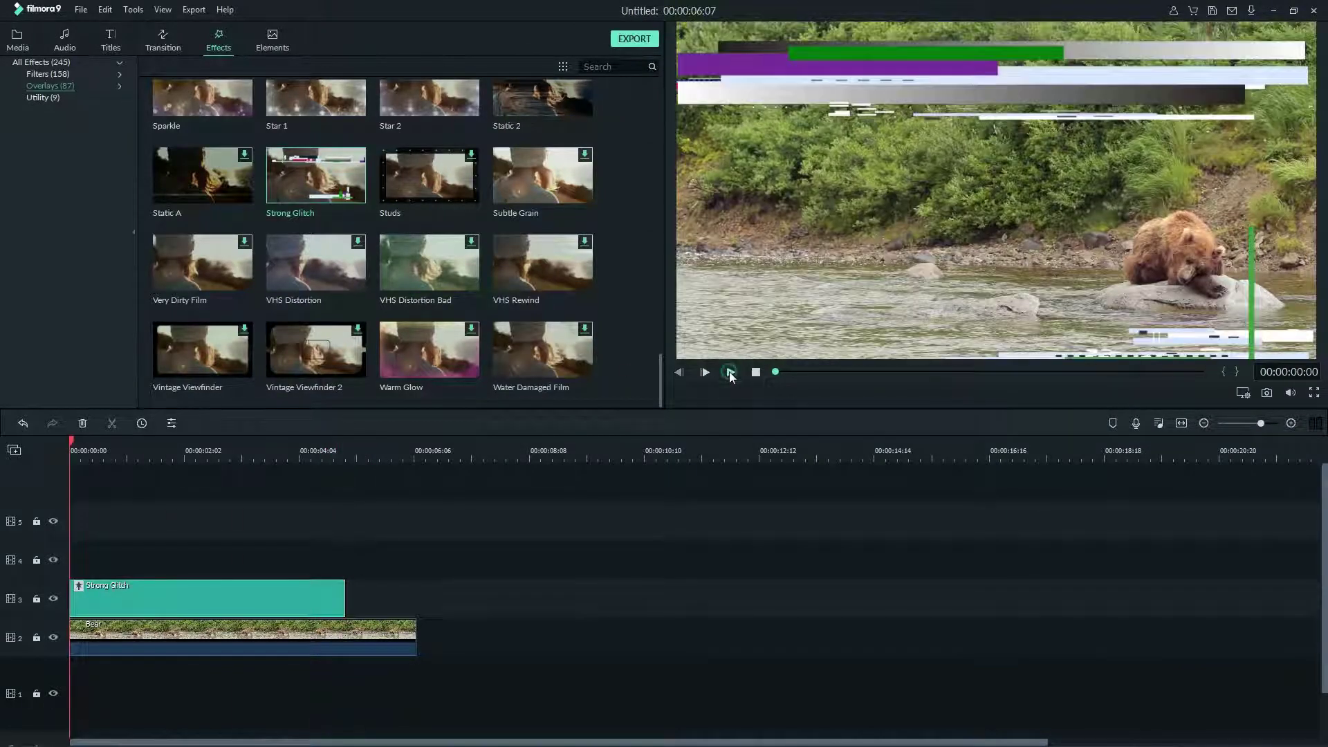
{"action": "left_click", "coordinate": [731, 372]}
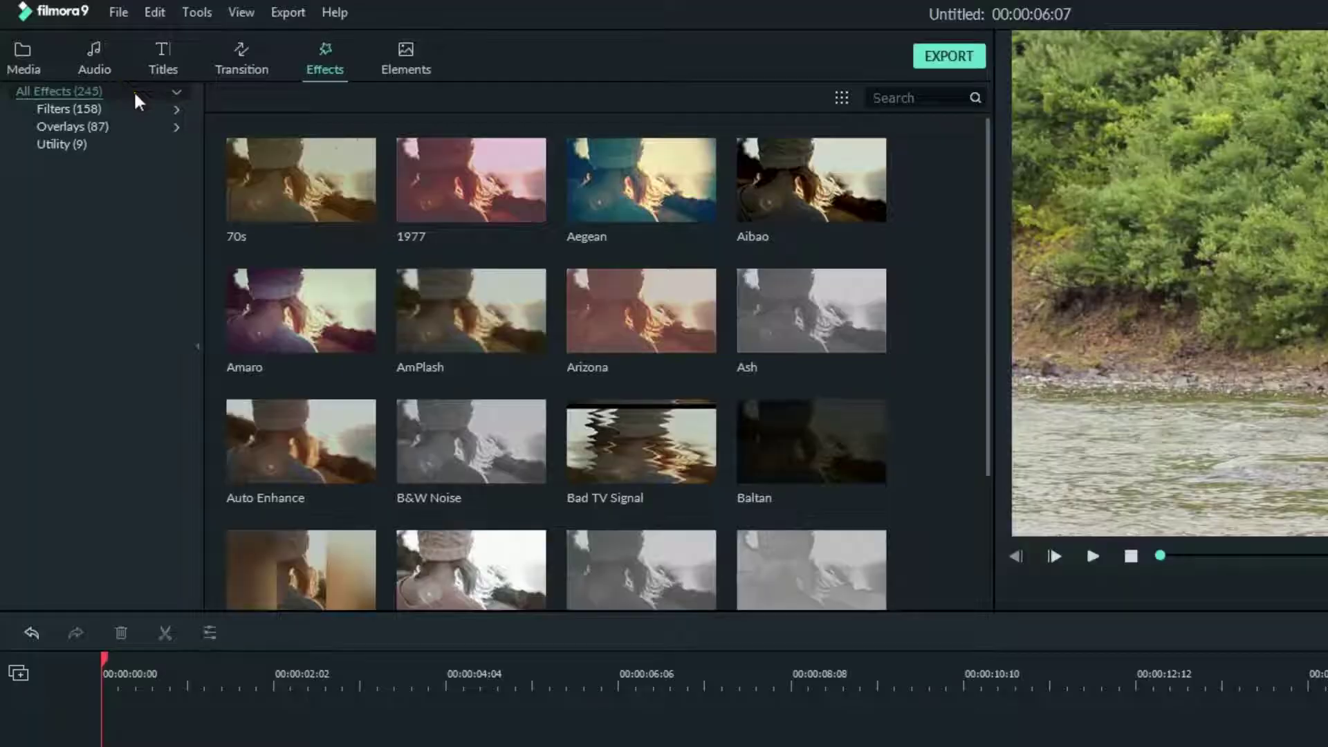
Browse the Filters, Overlays and Utility effect categories
{"action": "left_click", "coordinate": [97, 71]}
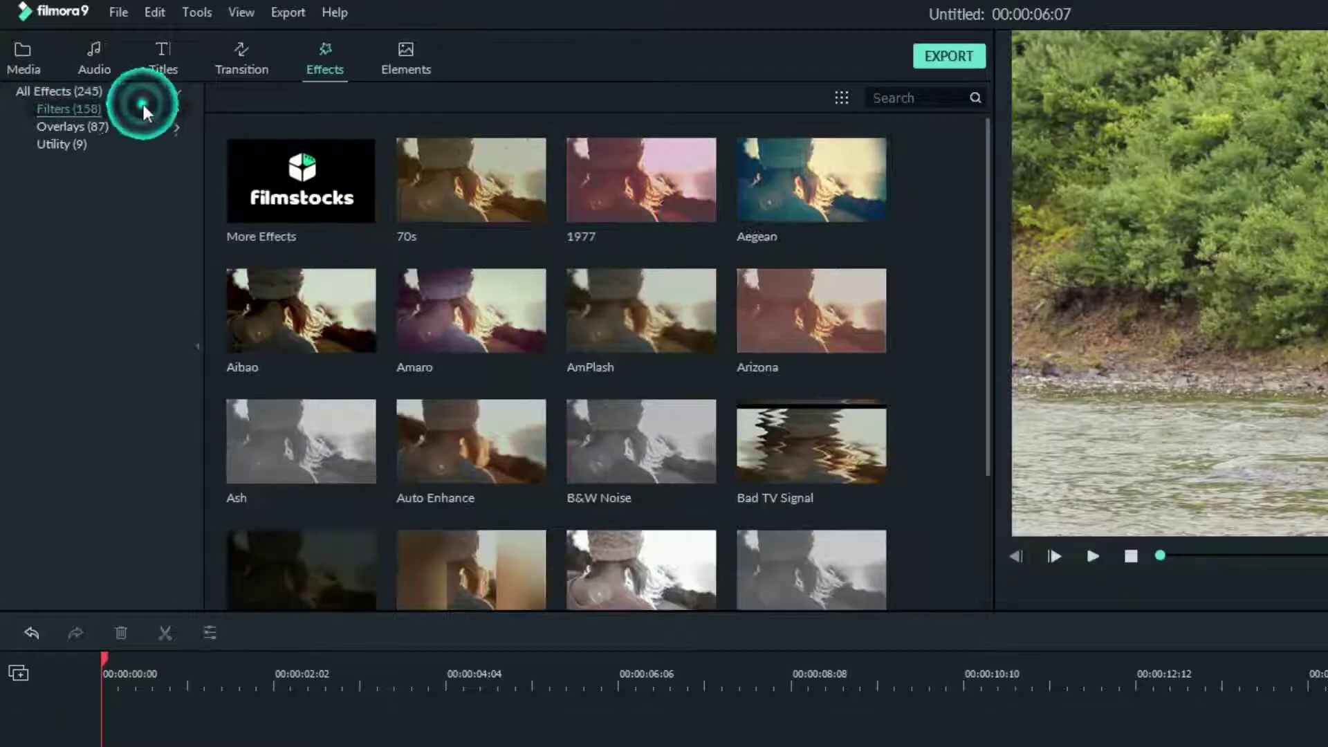
{"action": "left_click", "coordinate": [145, 126]}
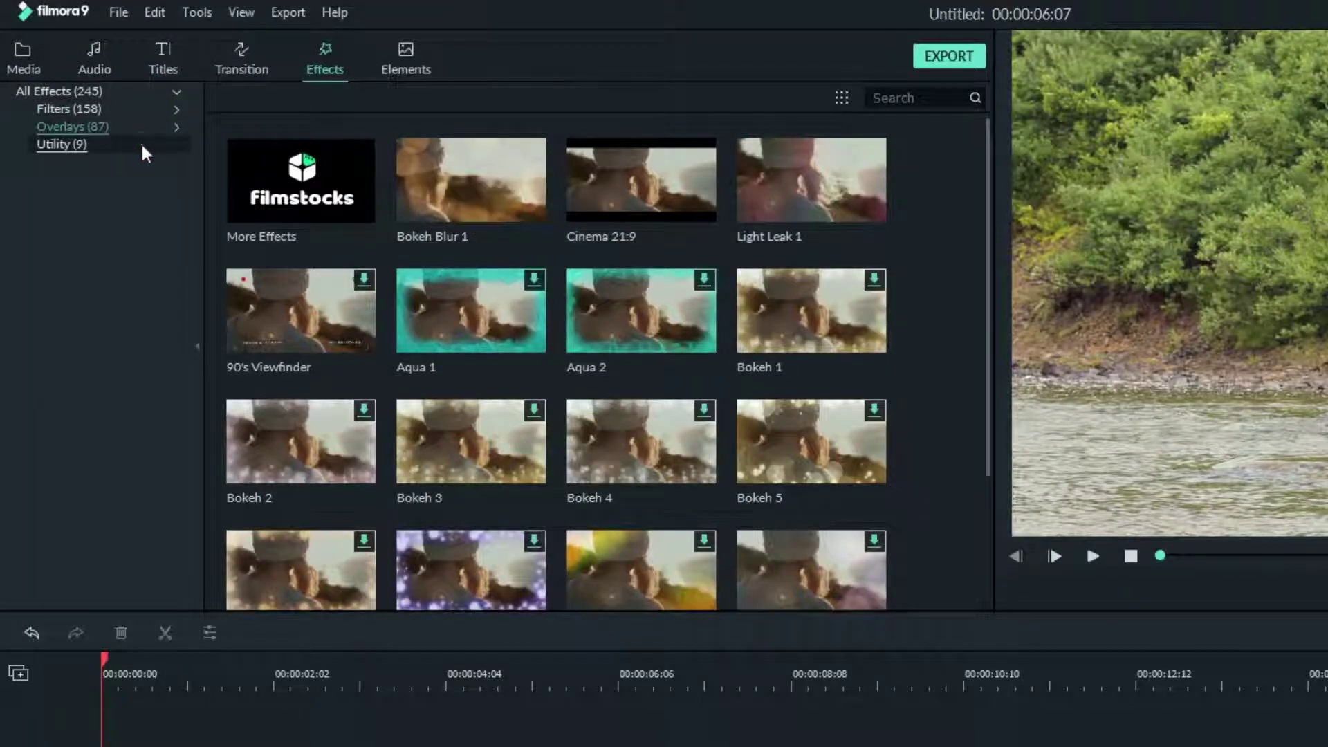
{"action": "left_click", "coordinate": [141, 144]}
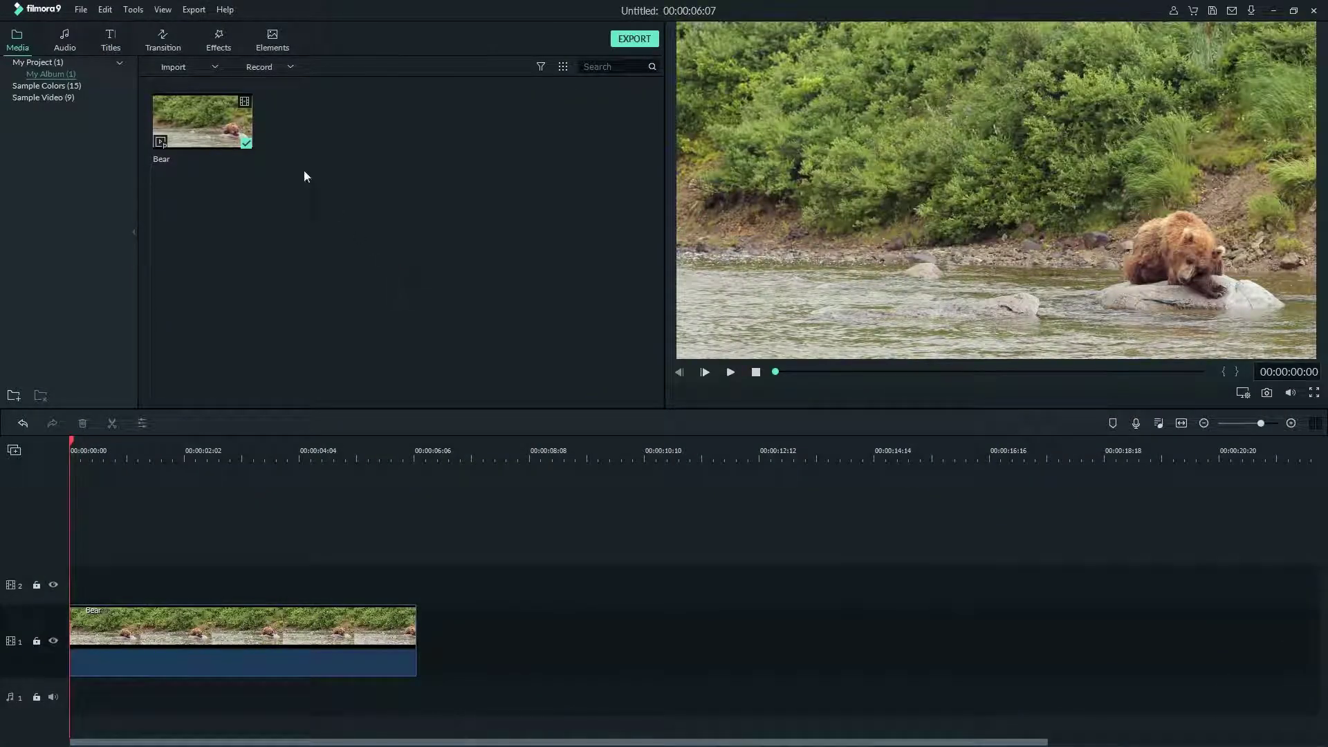
Open the Effects library and browse its Overlays, Utility and Filters categories
{"action": "left_click", "coordinate": [220, 42]}
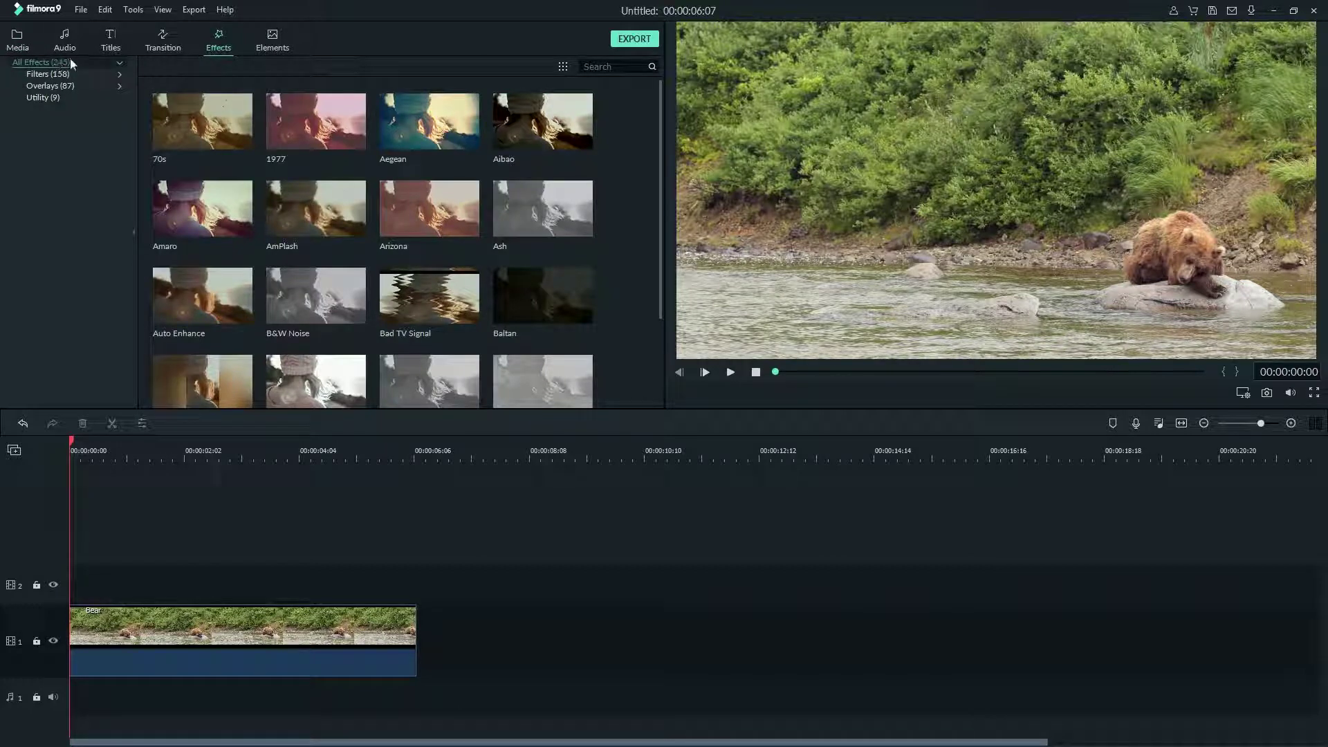
{"action": "left_click", "coordinate": [98, 85]}
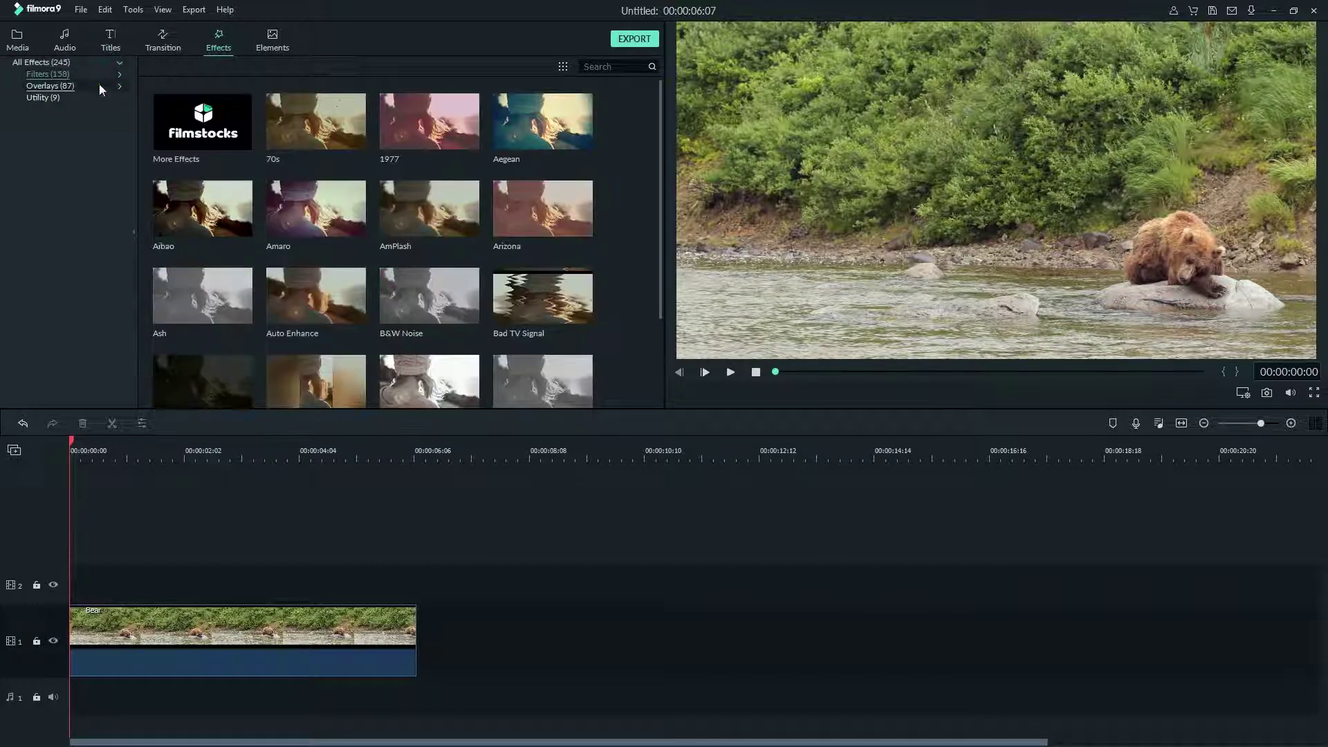
{"action": "left_click", "coordinate": [96, 98]}
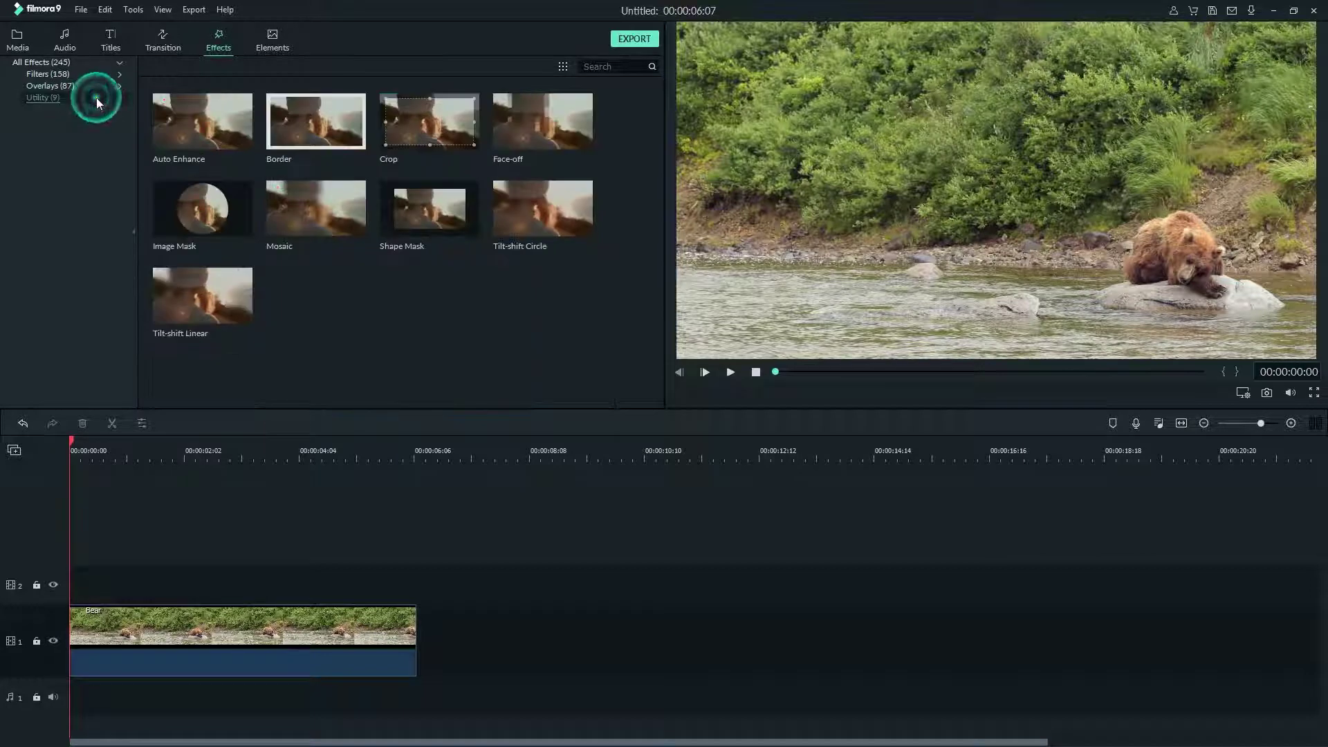
{"action": "left_click", "coordinate": [95, 75]}
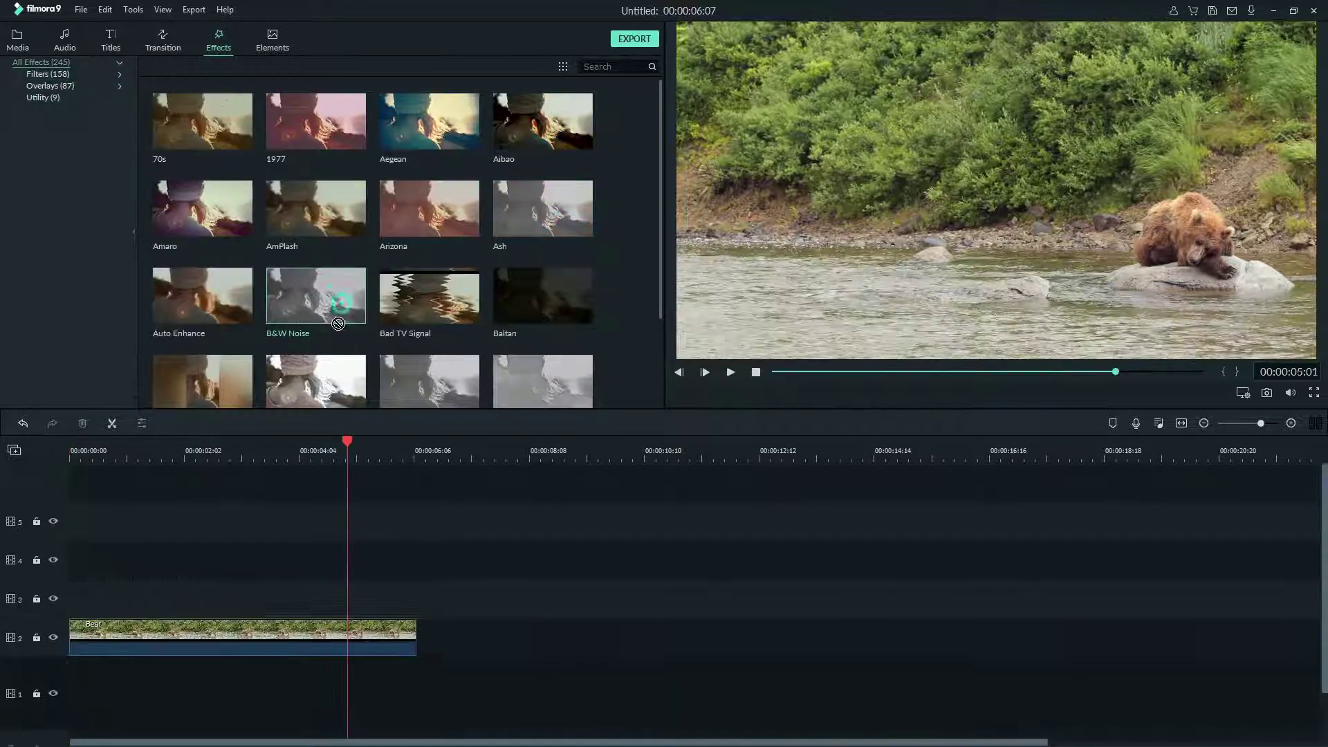
Add B&W Noise on track 3 and preview it from the start alongside Arizona
{"action": "left_click_drag", "start_coordinate": [316, 295], "coordinate": [310, 595]}
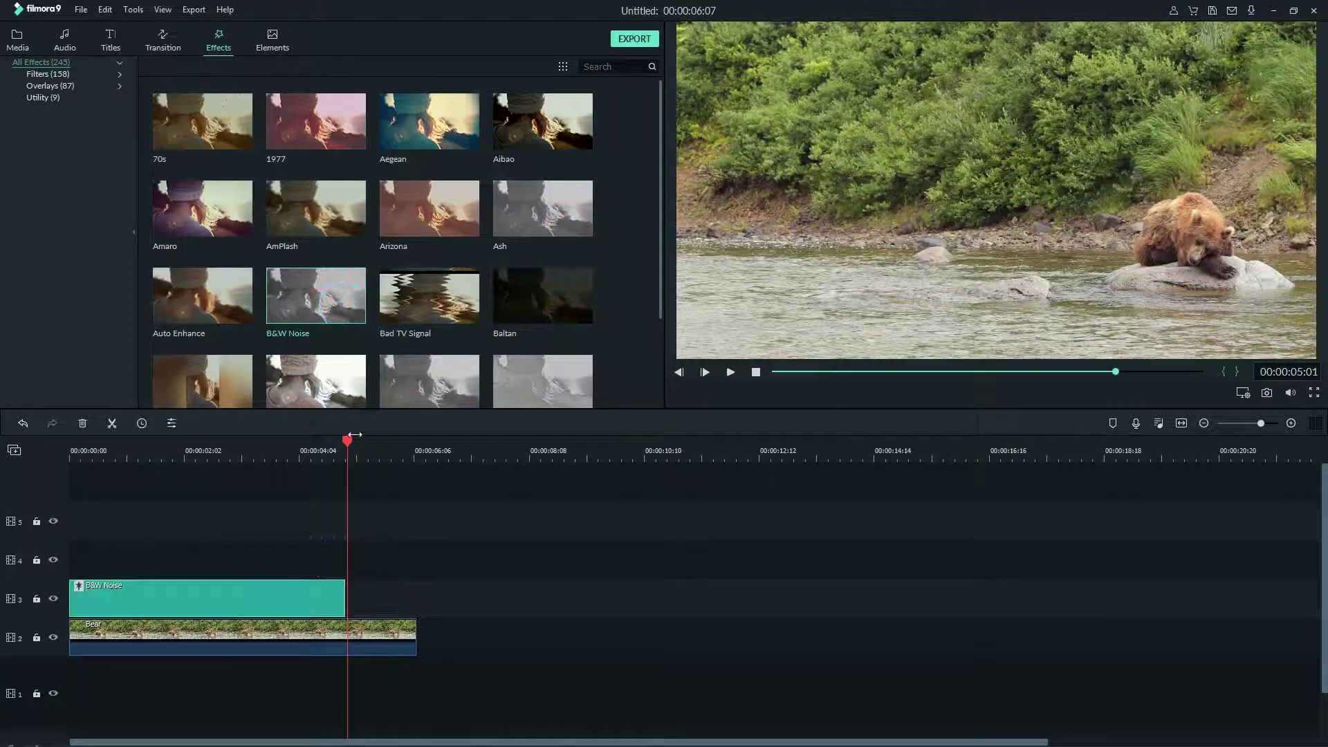
{"action": "left_click_drag", "start_coordinate": [355, 434], "coordinate": [71, 437]}
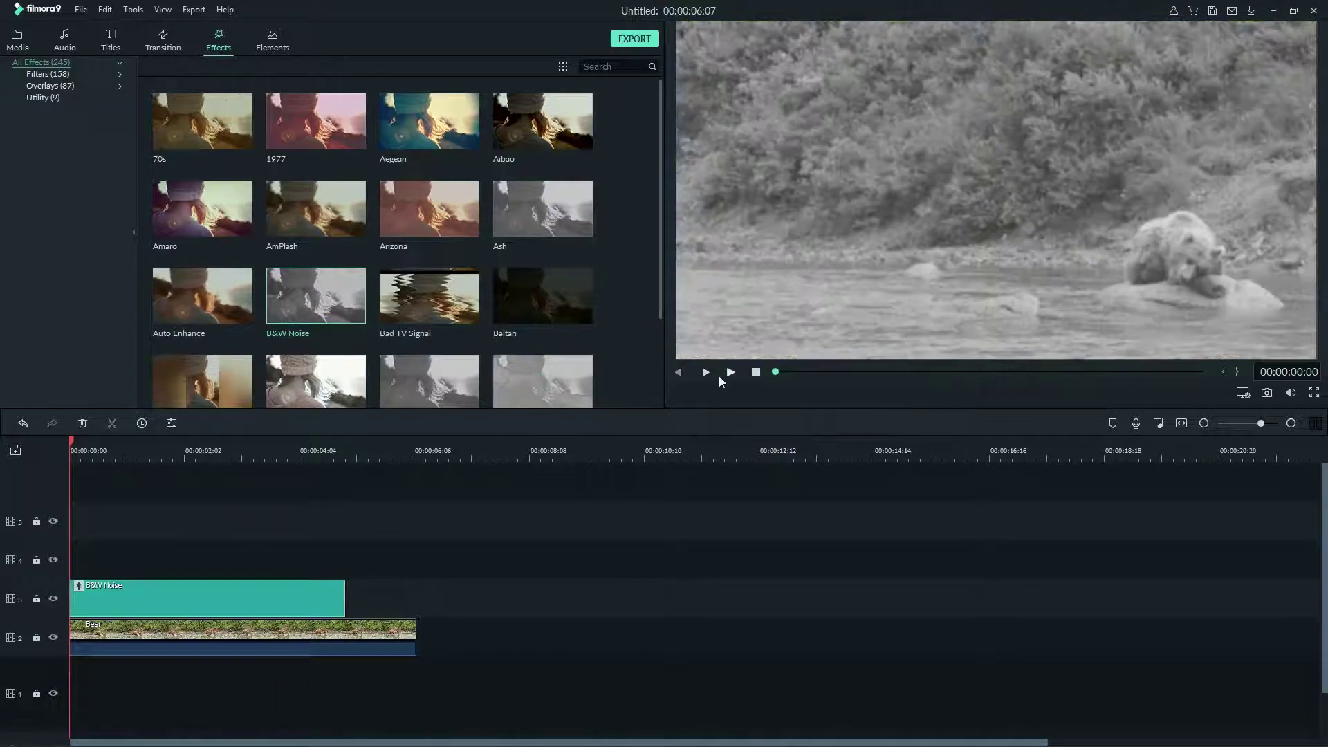
{"action": "left_click", "coordinate": [731, 372]}
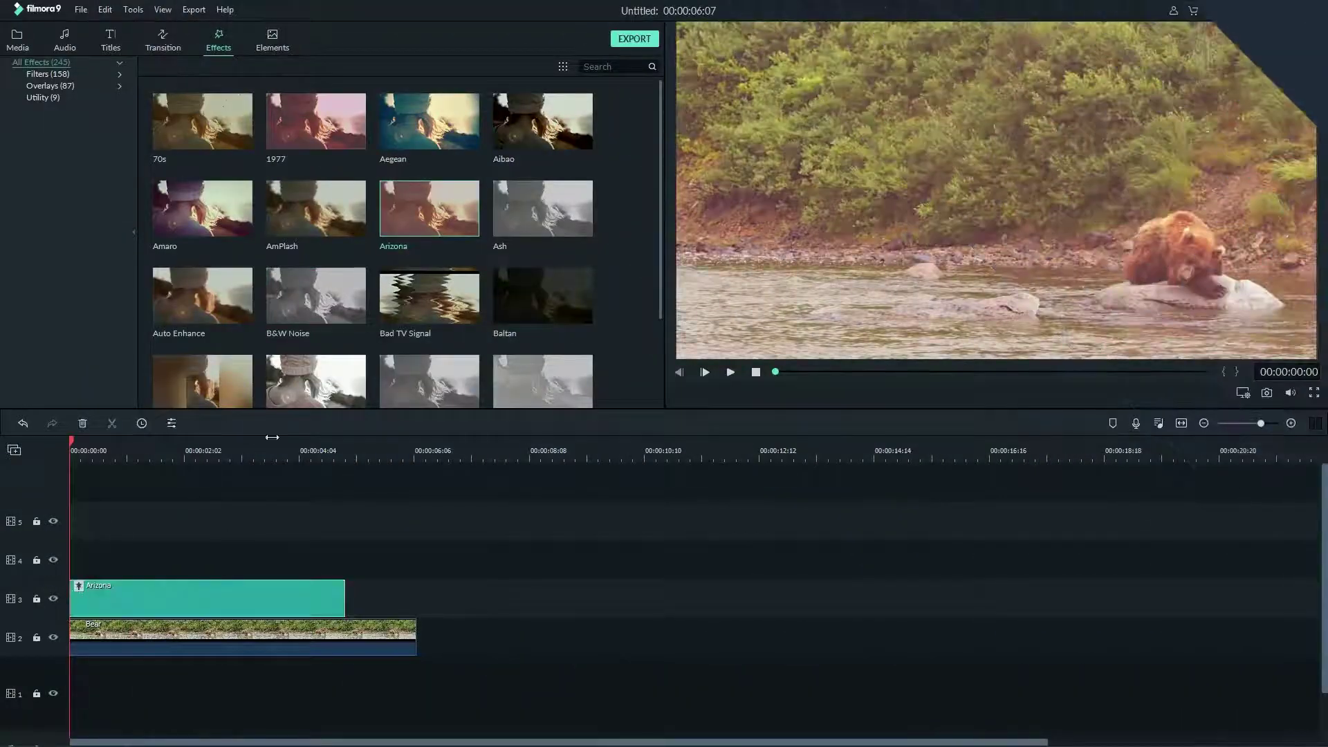
{"action": "left_click", "coordinate": [730, 373]}
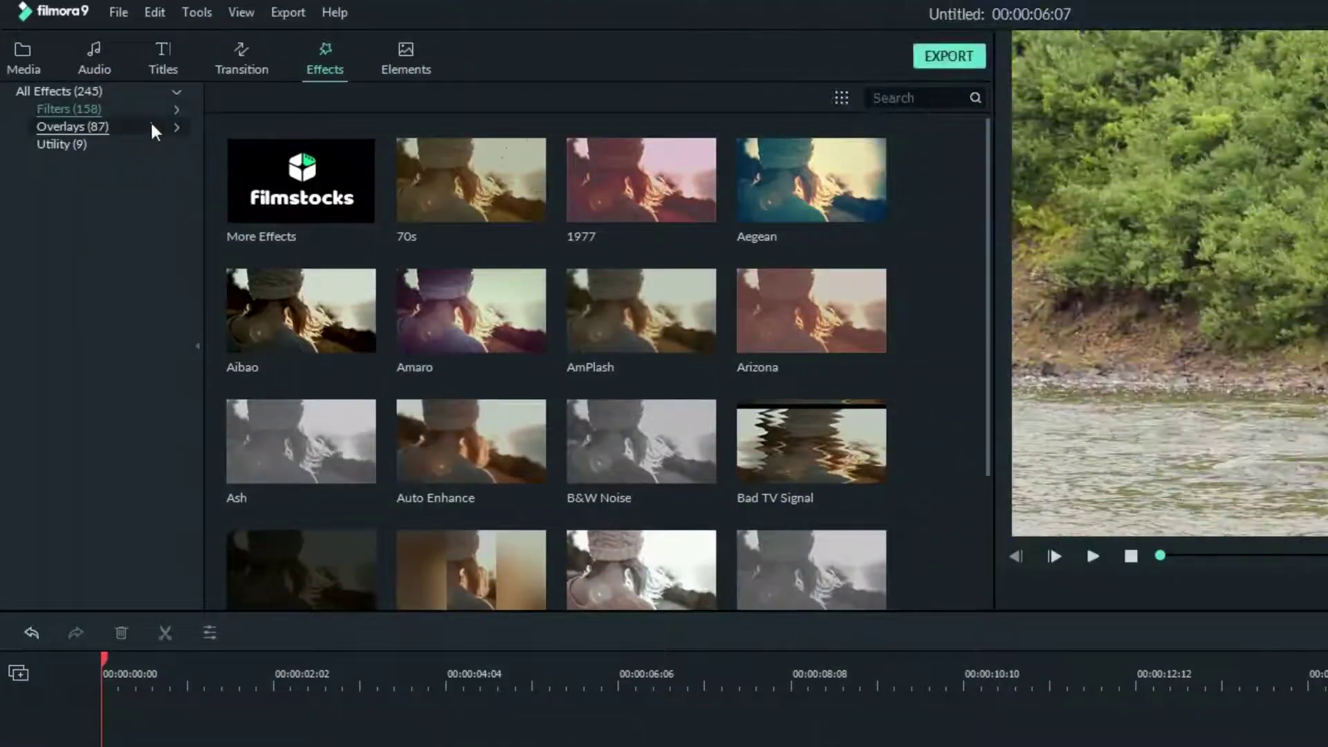
{"action": "left_click", "coordinate": [152, 123]}
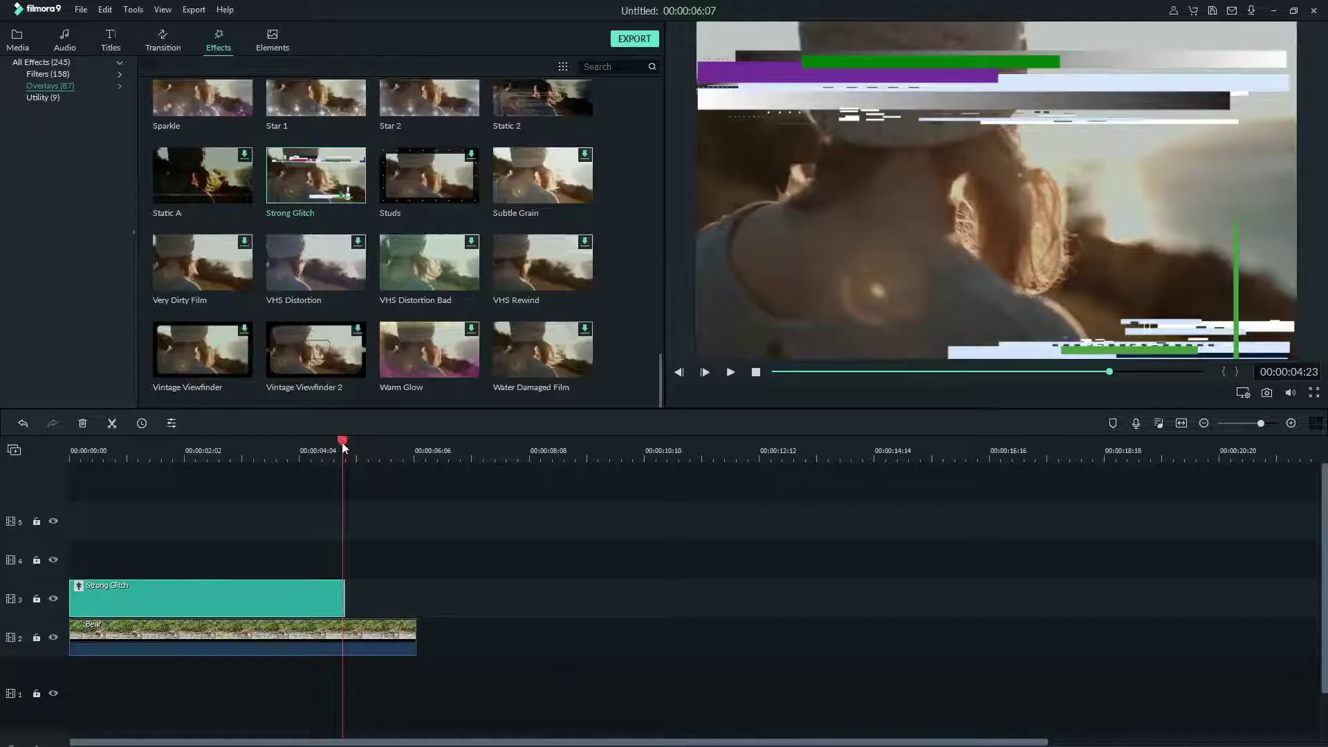
Rewind to 0 and play the Bear clip with the Strong Glitch overlay applied
{"action": "left_click_drag", "start_coordinate": [341, 442], "coordinate": [69, 451]}
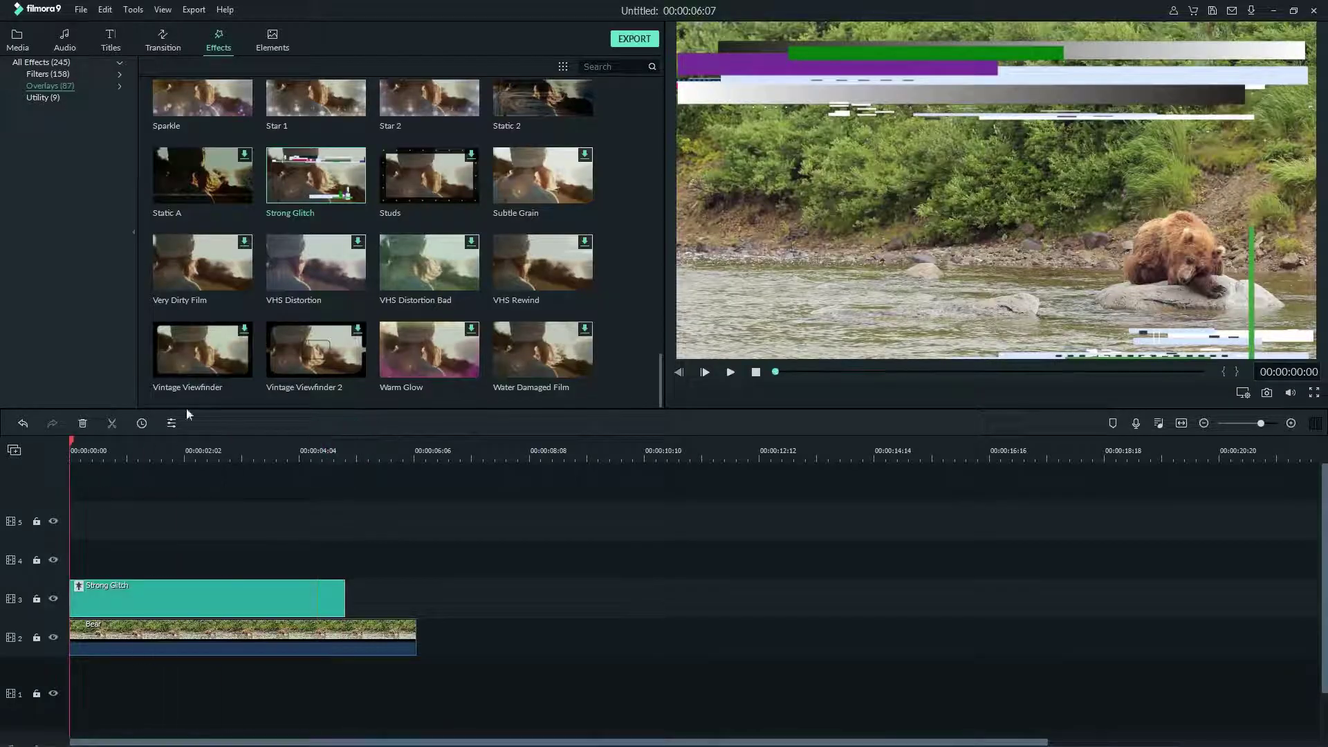
{"action": "left_click", "coordinate": [730, 372]}
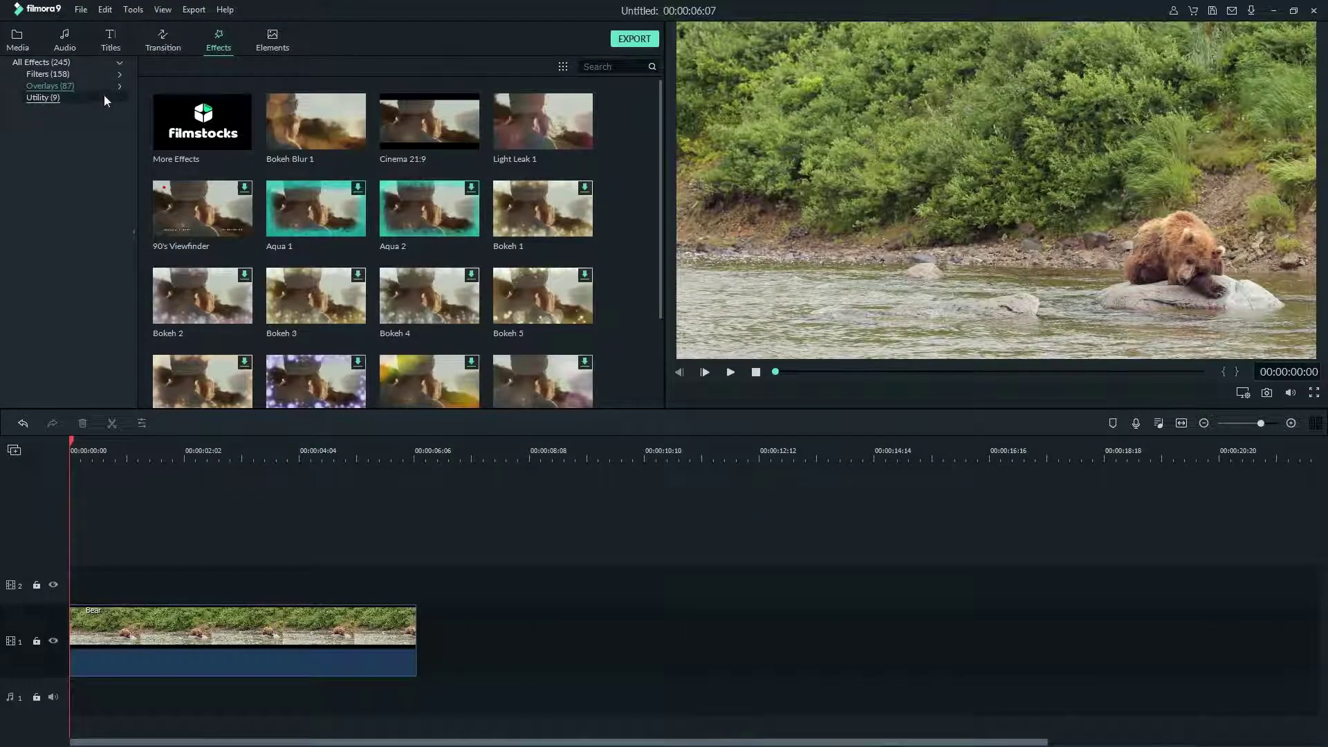
Try a Utility Crop effect with its Top slider at 33 on the bear footage
{"action": "left_click", "coordinate": [104, 97]}
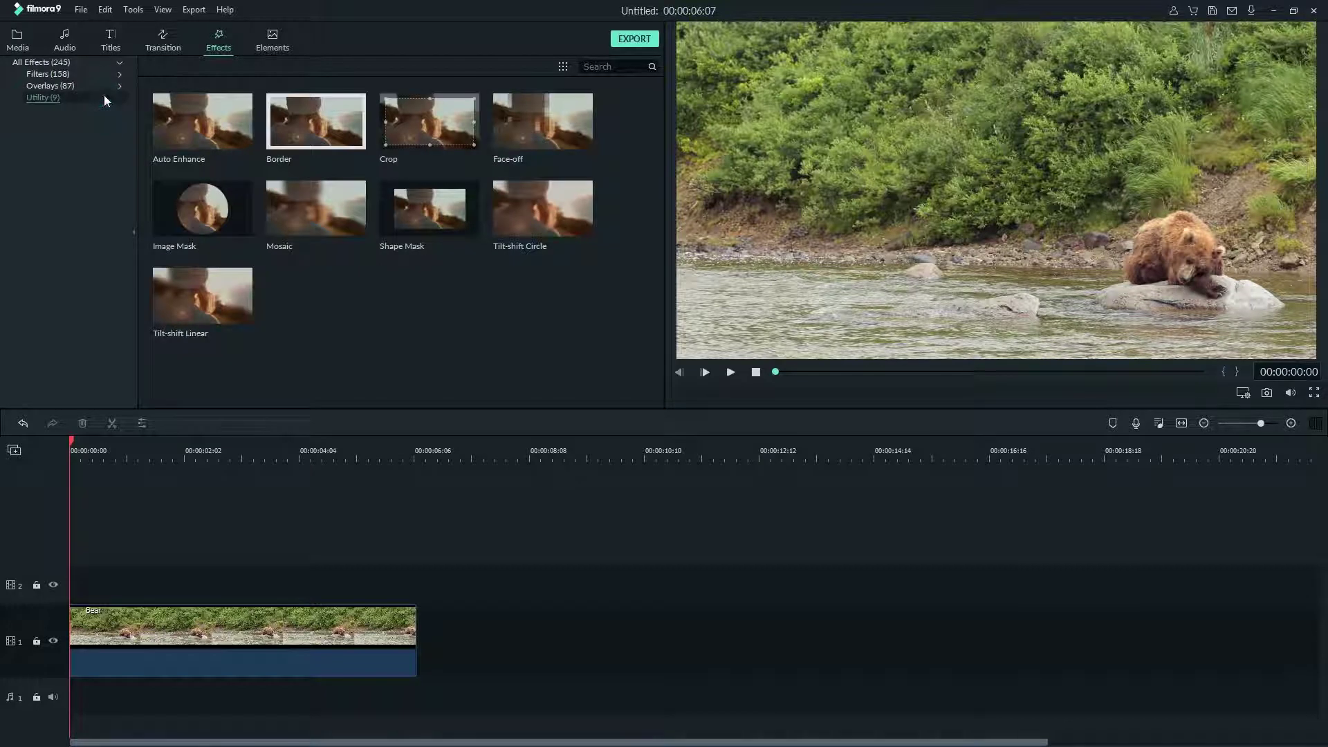
{"action": "left_click_drag", "start_coordinate": [241, 137], "coordinate": [303, 167]}
{"action": "left_click", "coordinate": [91, 73]}
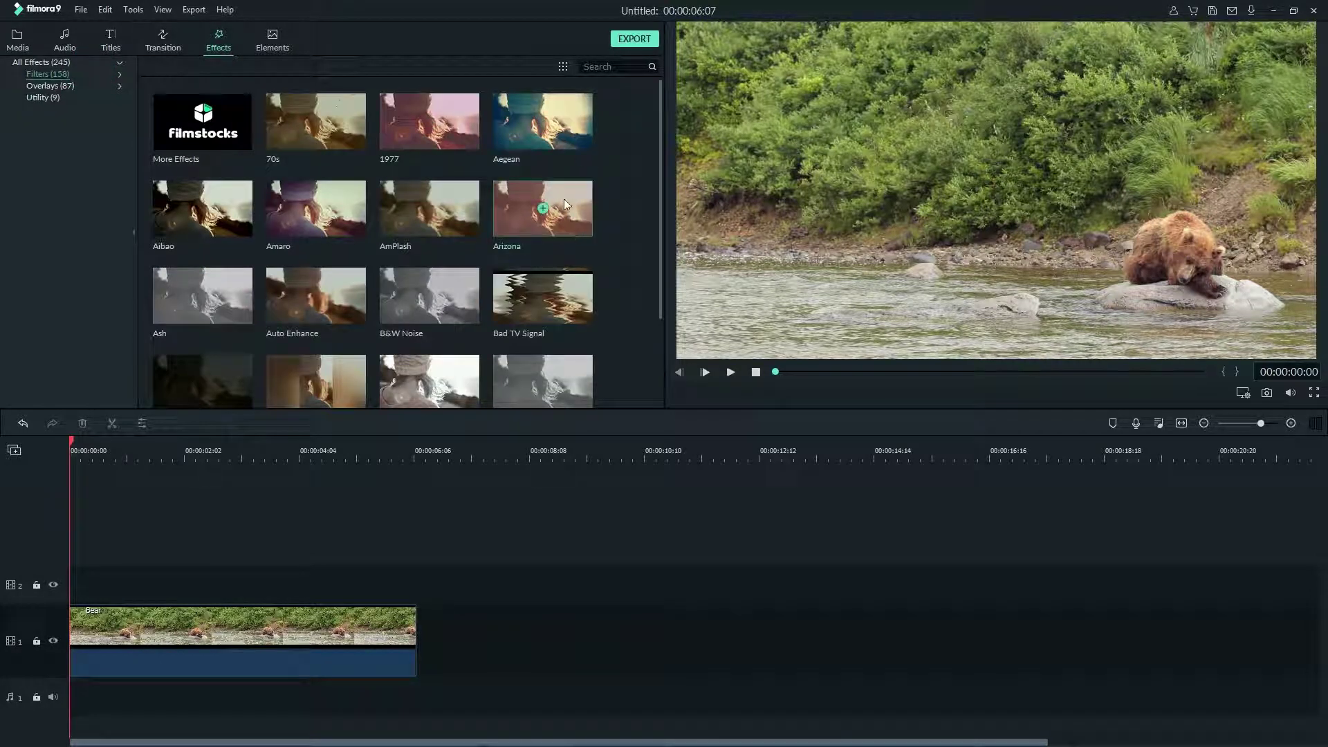
Undo the separate Arizona effect track and apply Arizona directly onto the Bear clip
{"action": "left_click_drag", "start_coordinate": [564, 201], "coordinate": [208, 585]}
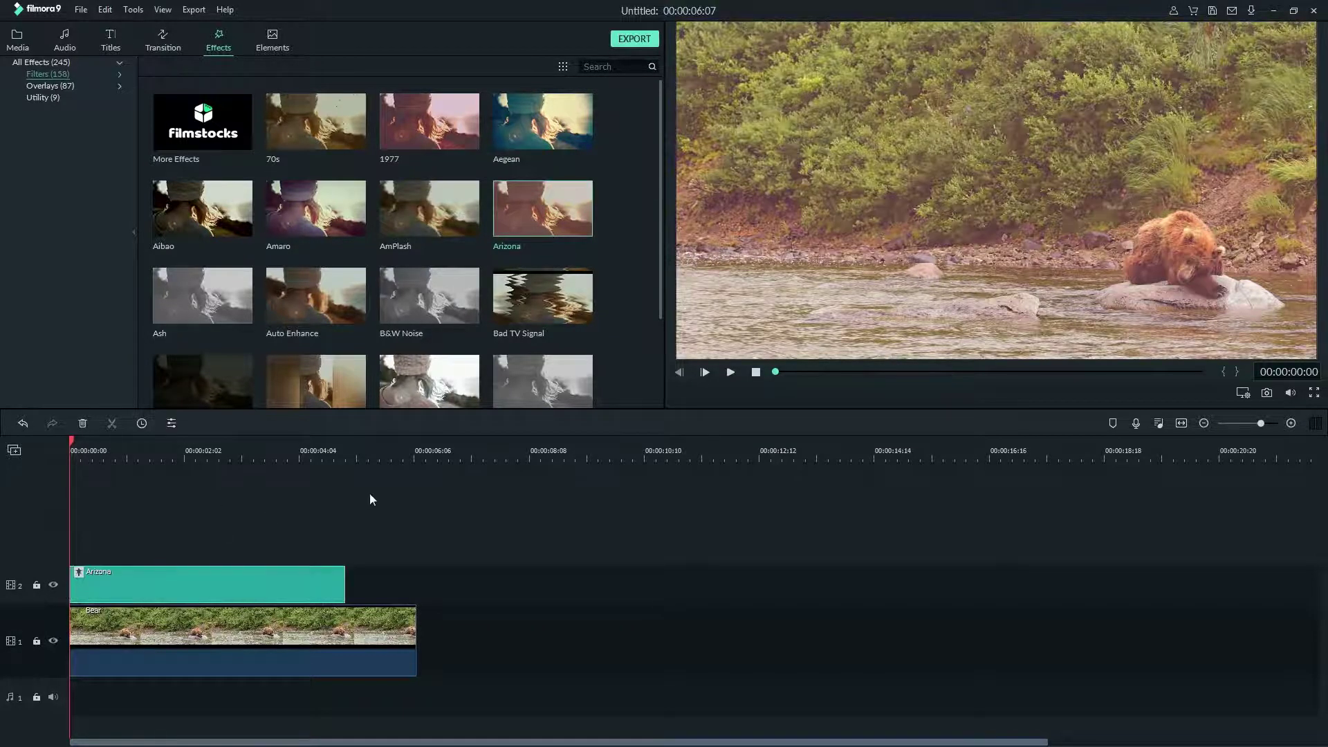
{"action": "key", "text": "ctrl+z"}
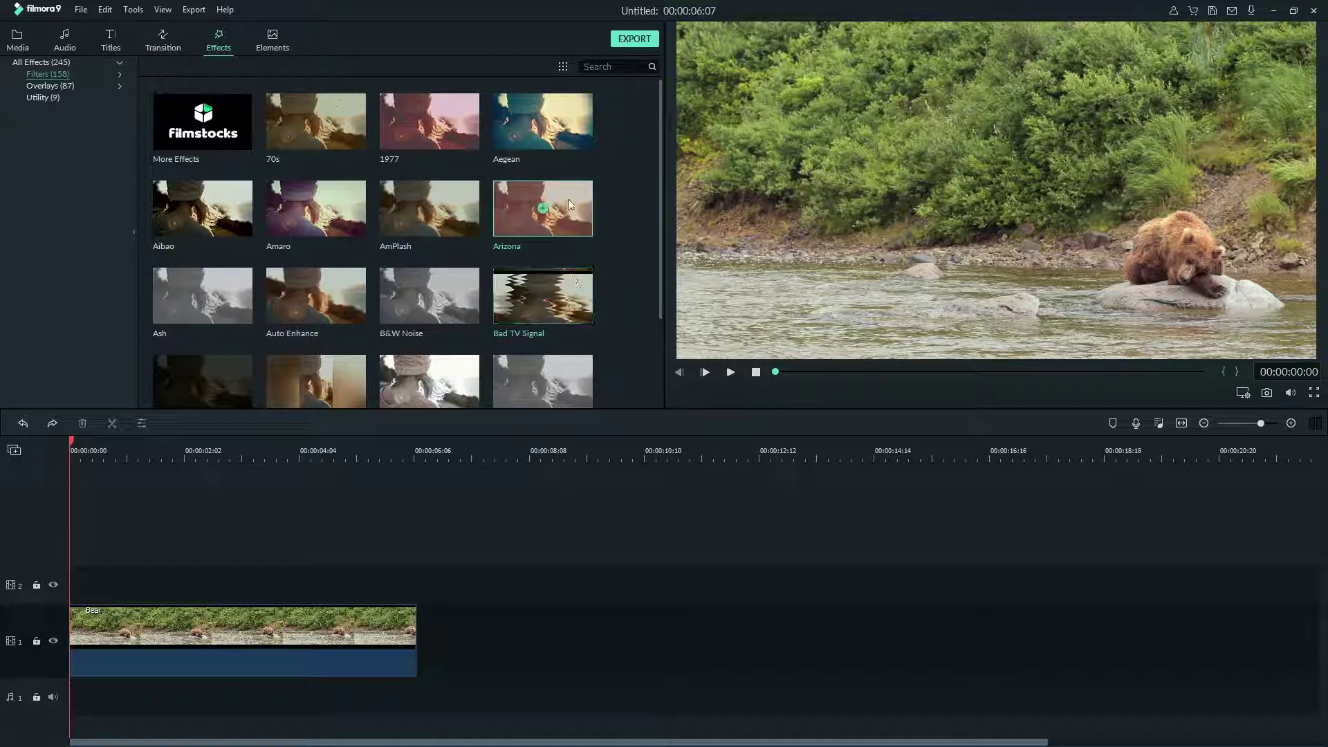
{"action": "left_click_drag", "start_coordinate": [570, 204], "coordinate": [153, 636]}
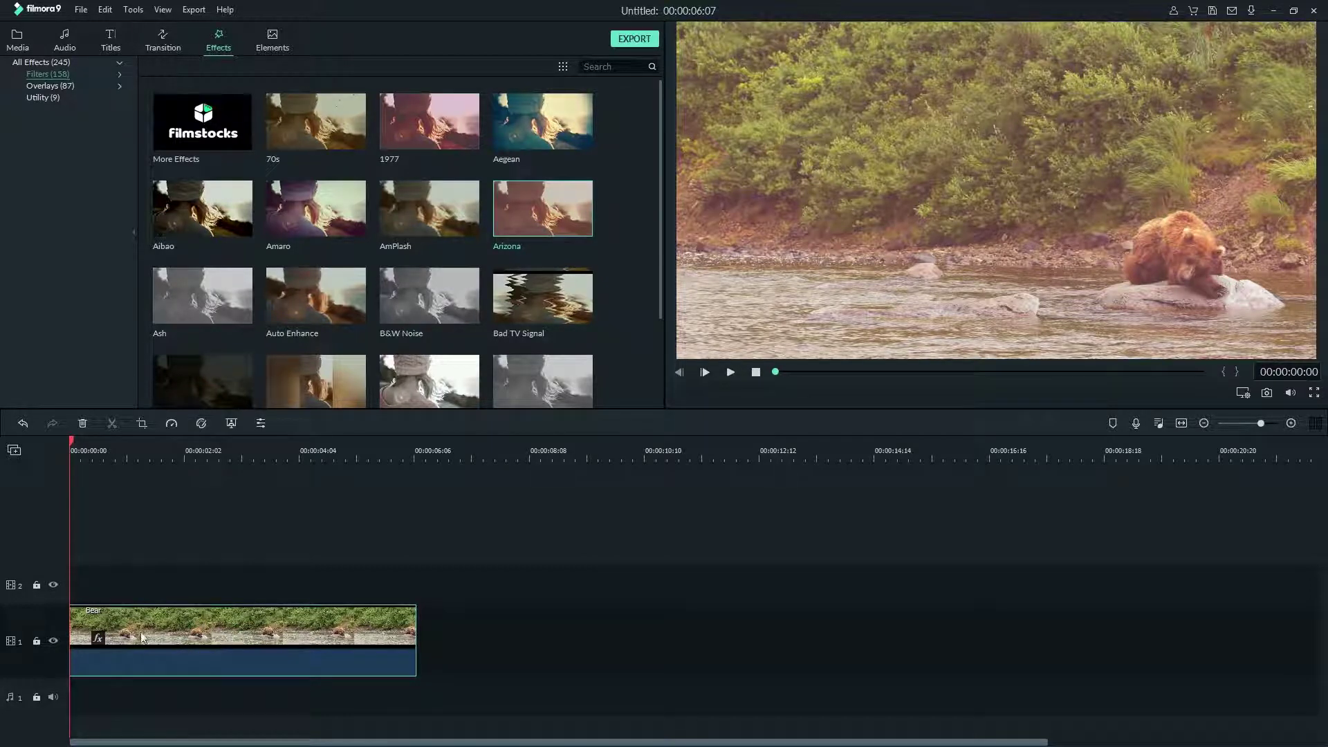
{"action": "double_click", "coordinate": [255, 631]}
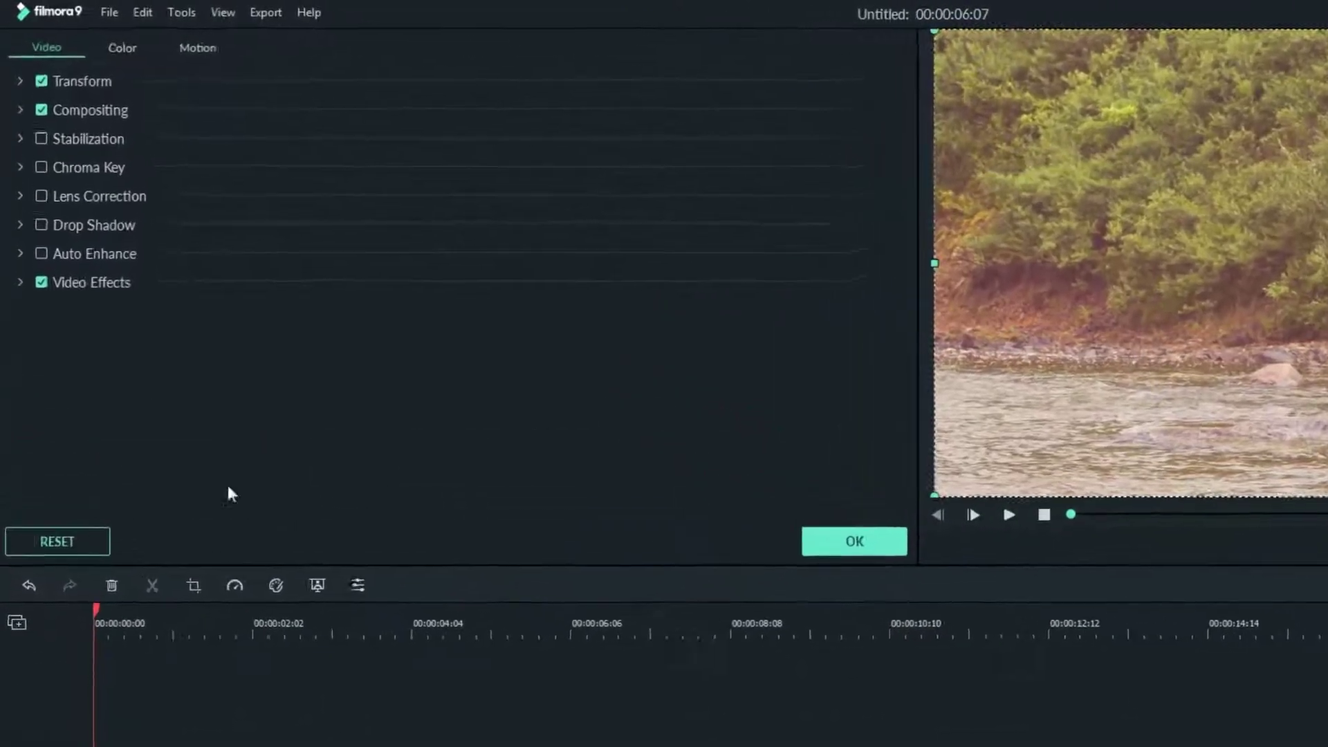
Lower the Bear clip's Arizona filter Alpha to 57 and confirm with OK
{"action": "left_click", "coordinate": [19, 282]}
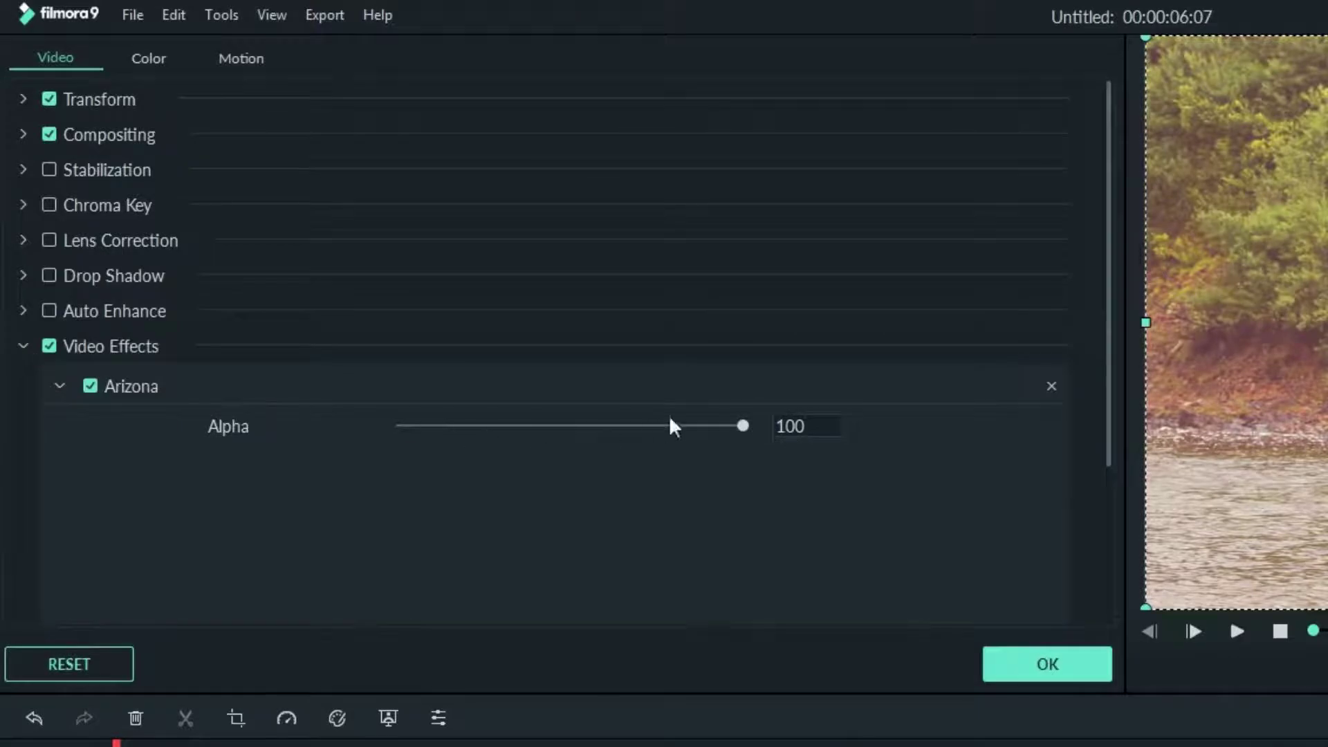
{"action": "left_click", "coordinate": [94, 385]}
{"action": "left_click", "coordinate": [94, 384]}
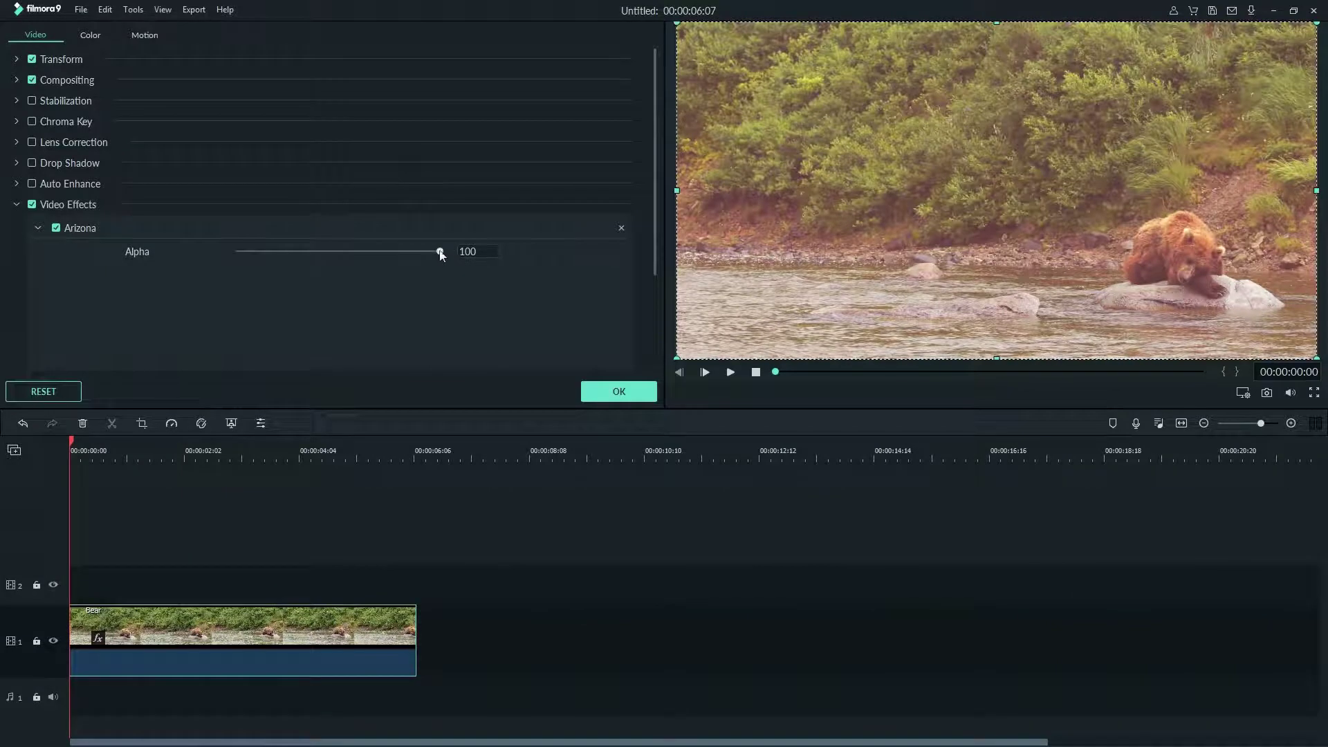
{"action": "left_click_drag", "start_coordinate": [440, 252], "coordinate": [354, 295]}
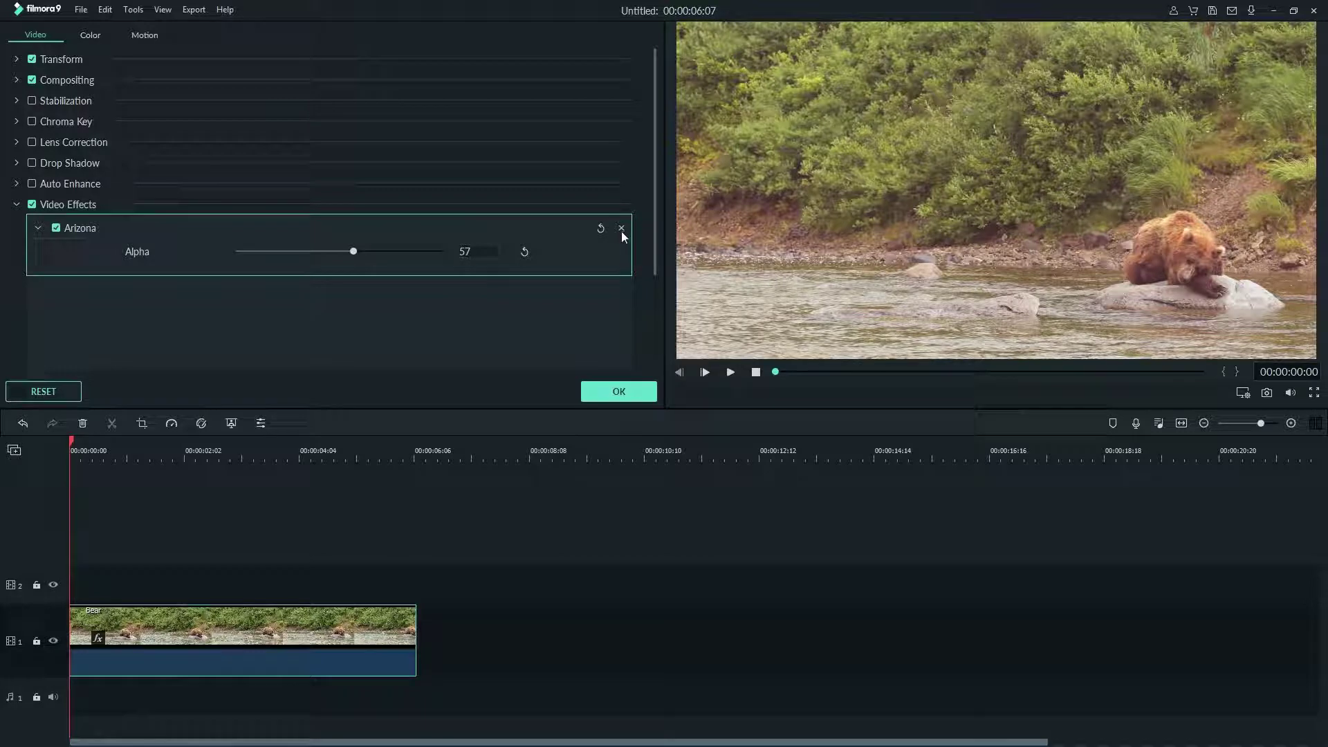
{"action": "left_click", "coordinate": [618, 391]}
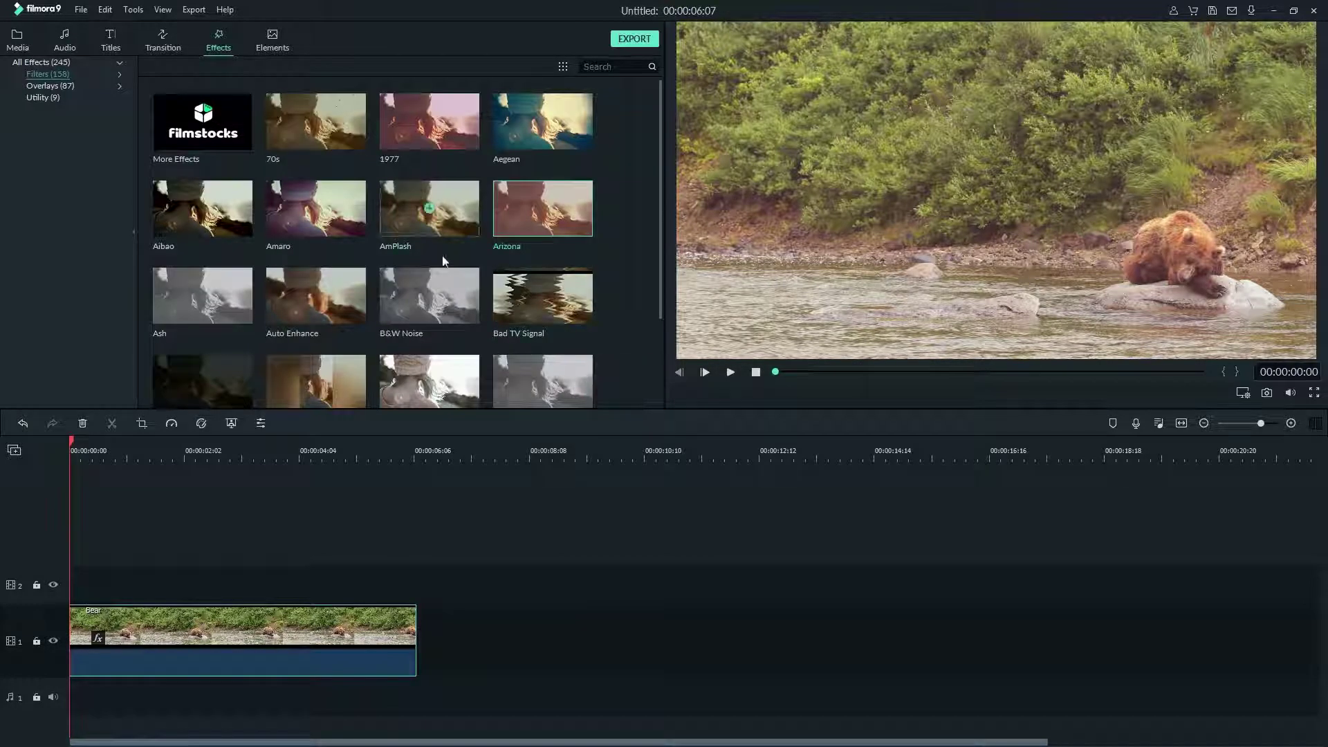
Place Cinema 21:9 on track 2 and stretch it across the Bear clip's full 00:00:06:07
{"action": "left_click", "coordinate": [101, 84]}
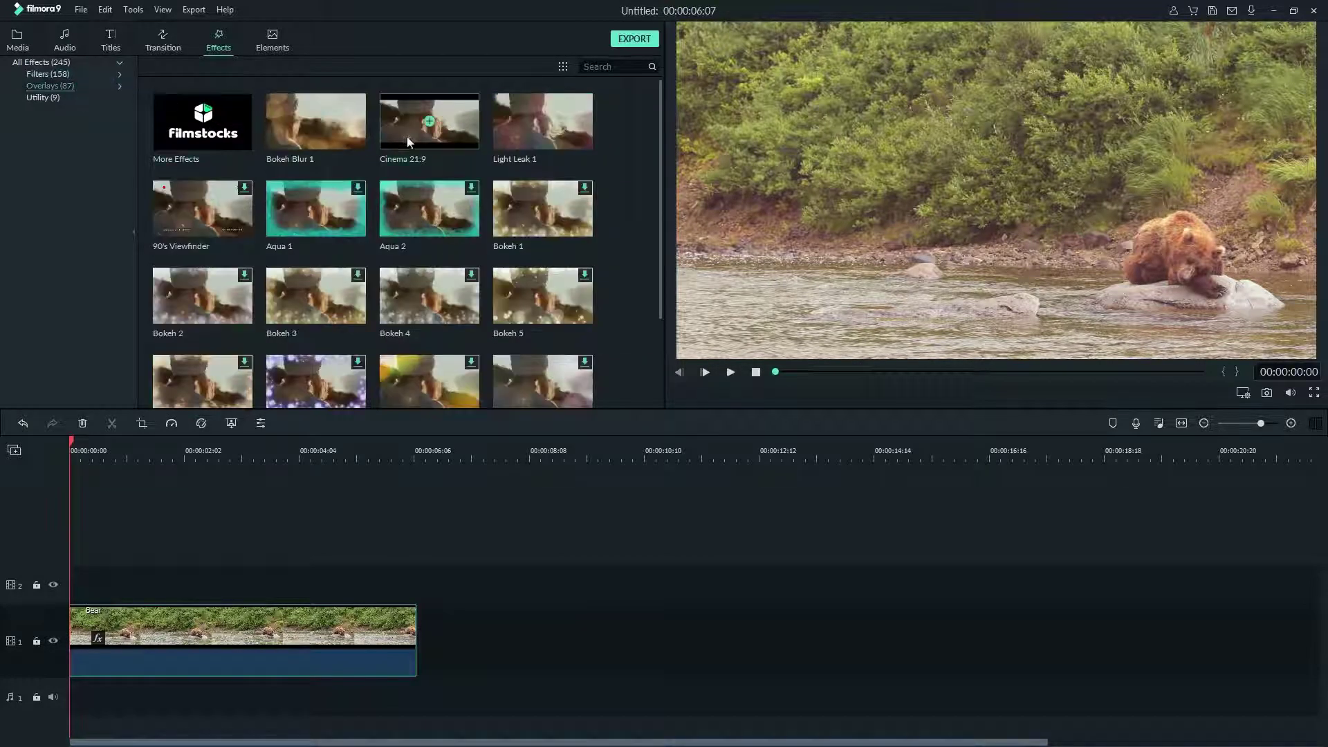
{"action": "left_click_drag", "start_coordinate": [464, 139], "coordinate": [57, 592]}
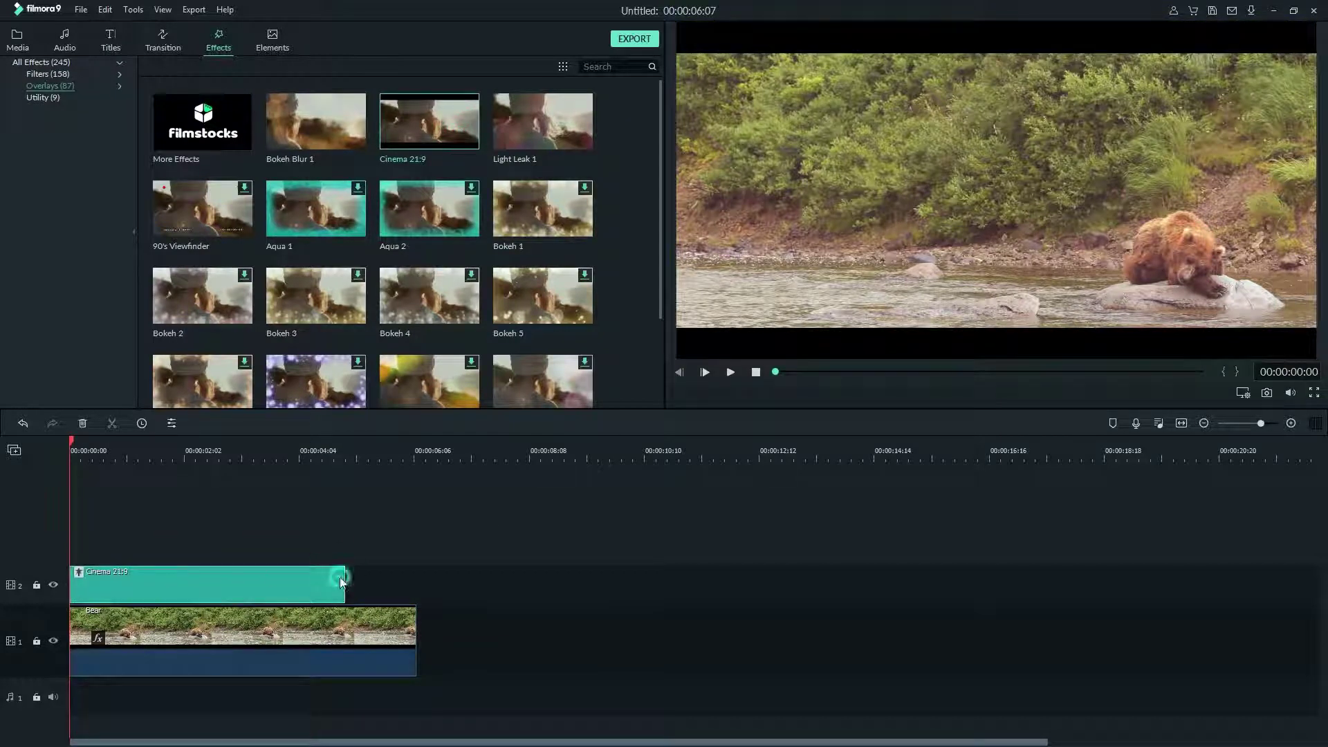
{"action": "left_click_drag", "start_coordinate": [344, 580], "coordinate": [418, 581]}
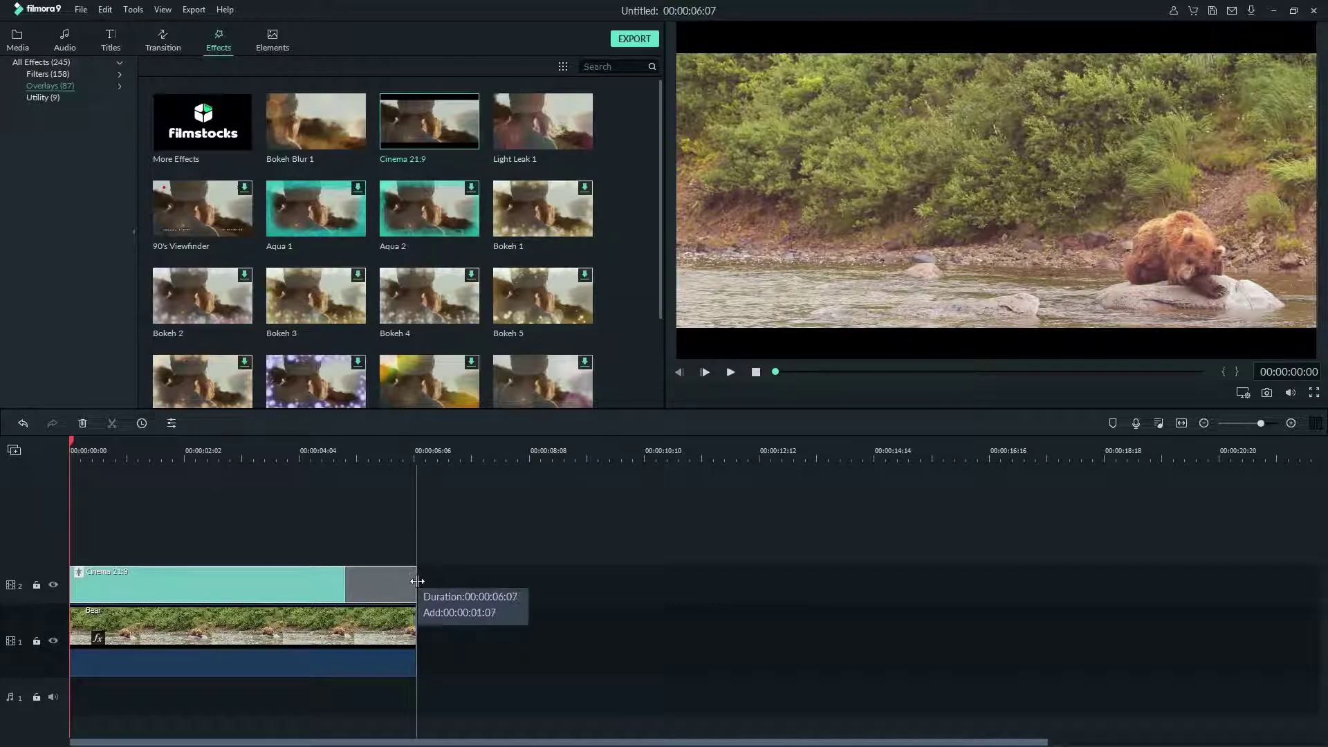
{"action": "left_click_drag", "start_coordinate": [418, 581], "coordinate": [417, 581]}
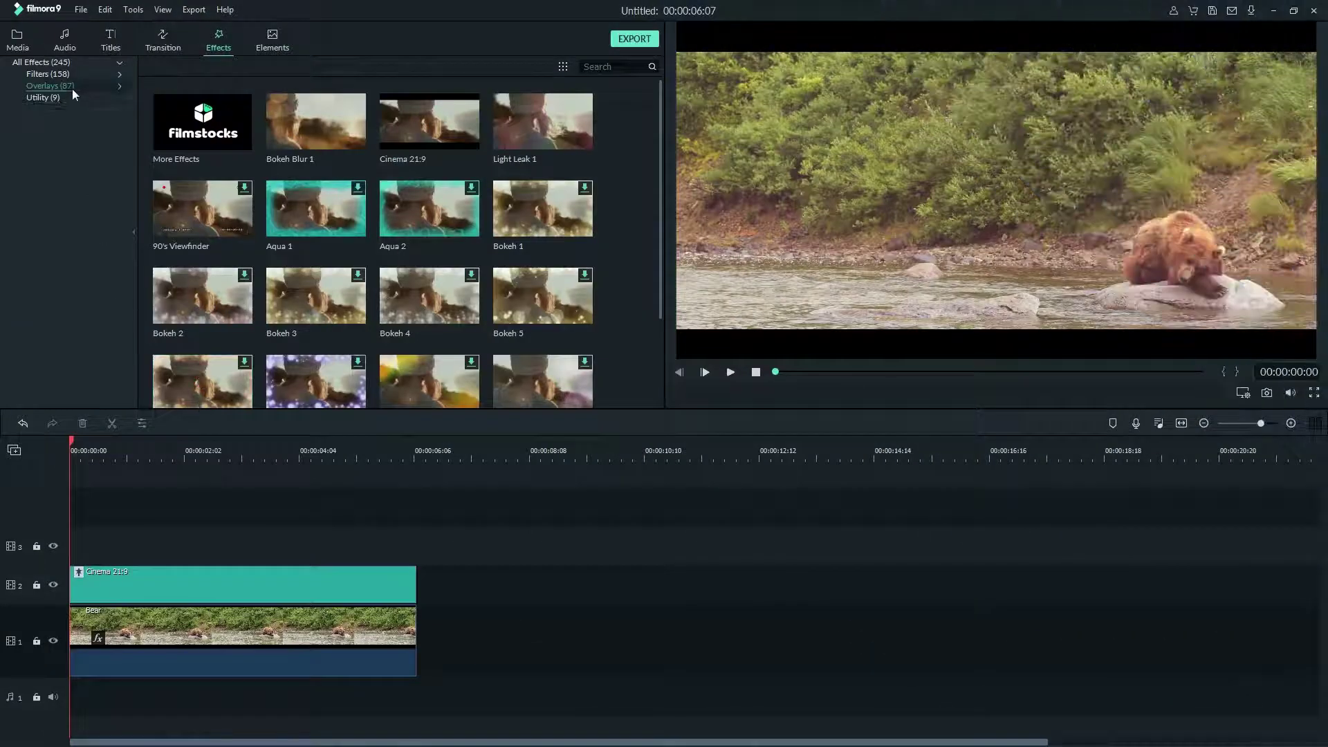
{"action": "left_click", "coordinate": [73, 96]}
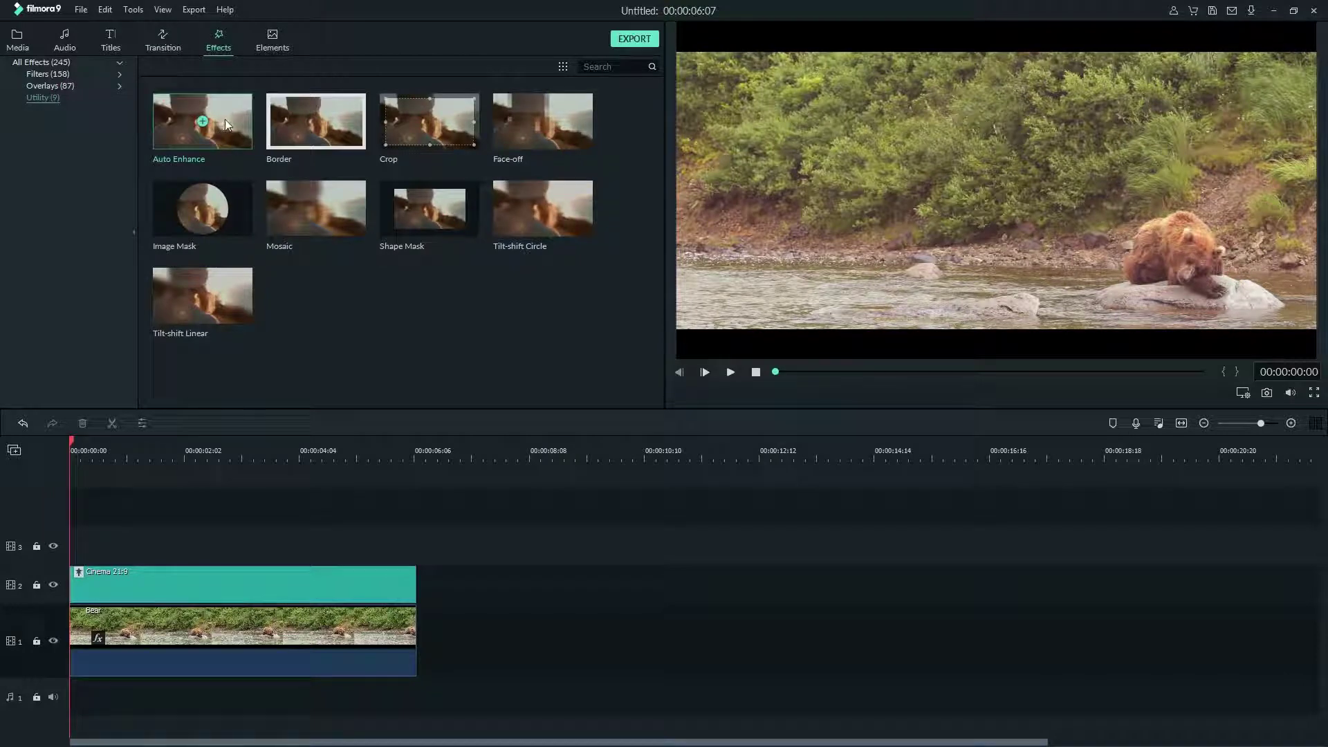
Add Auto Enhance on track 3, extend it to the Bear clip's end, and open its settings
{"action": "left_click_drag", "start_coordinate": [227, 123], "coordinate": [59, 541]}
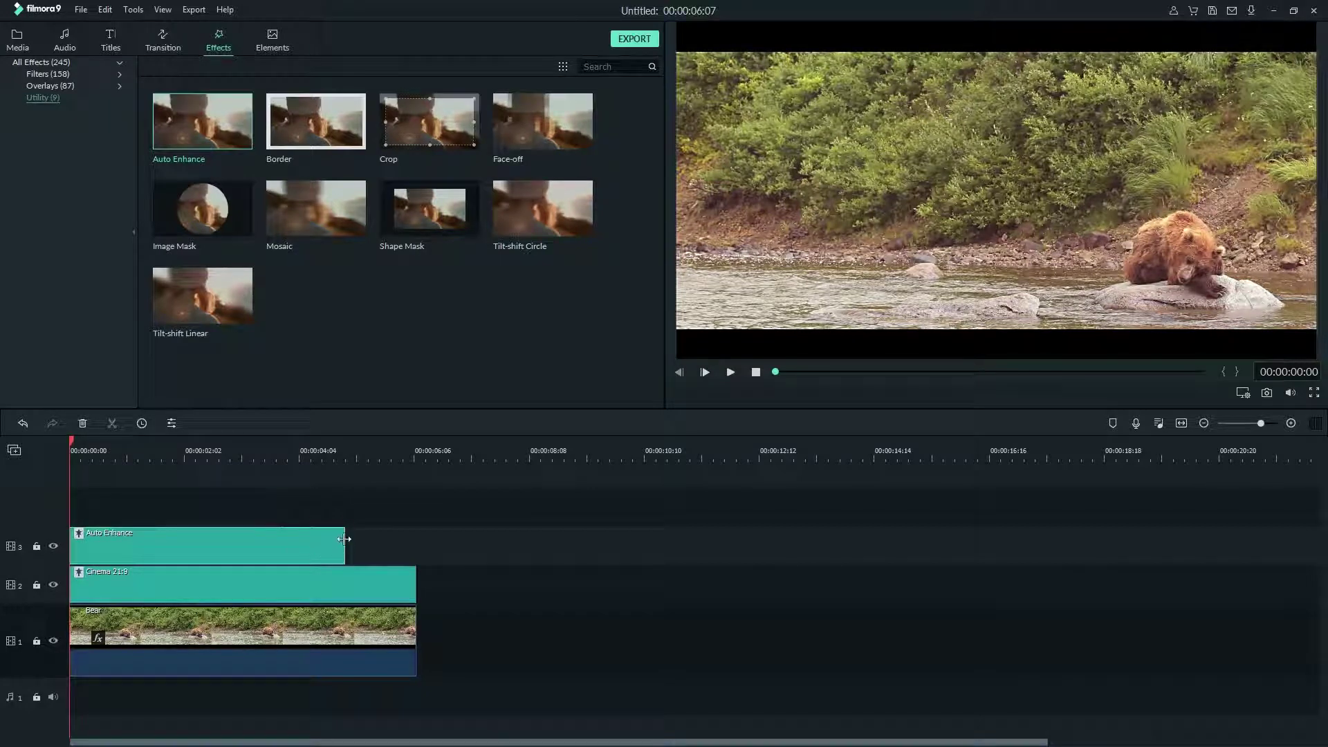
{"action": "left_click_drag", "start_coordinate": [347, 539], "coordinate": [415, 541]}
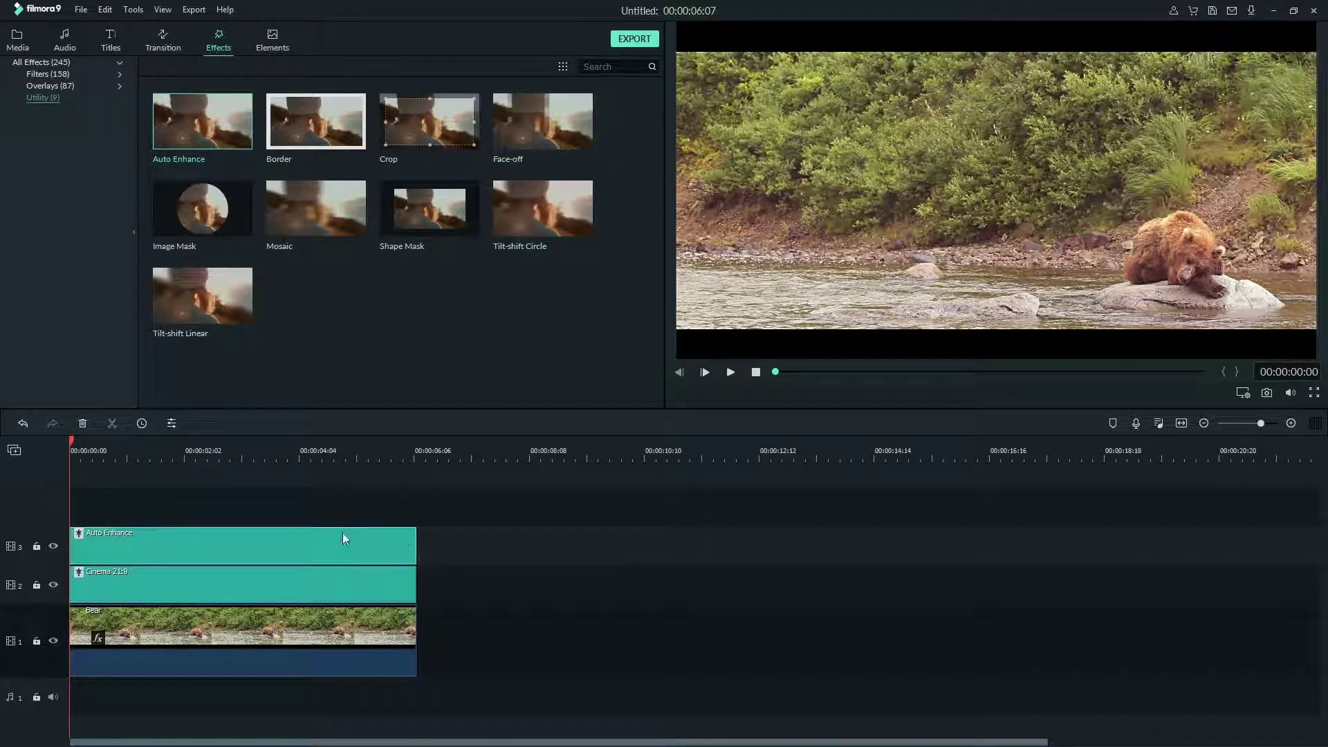
{"action": "double_click", "coordinate": [179, 551]}
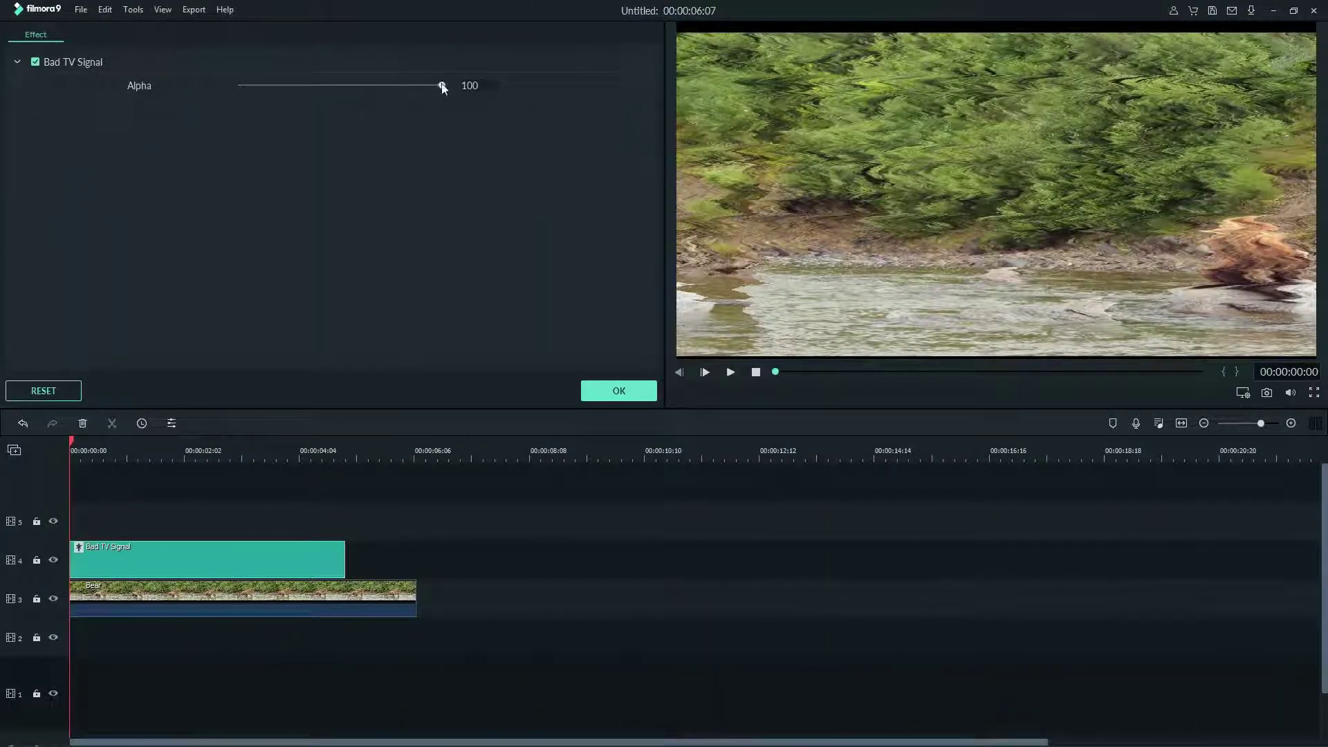
Drag the Bad TV Signal Alpha slider down to 60
{"action": "left_click_drag", "start_coordinate": [442, 85], "coordinate": [360, 119]}
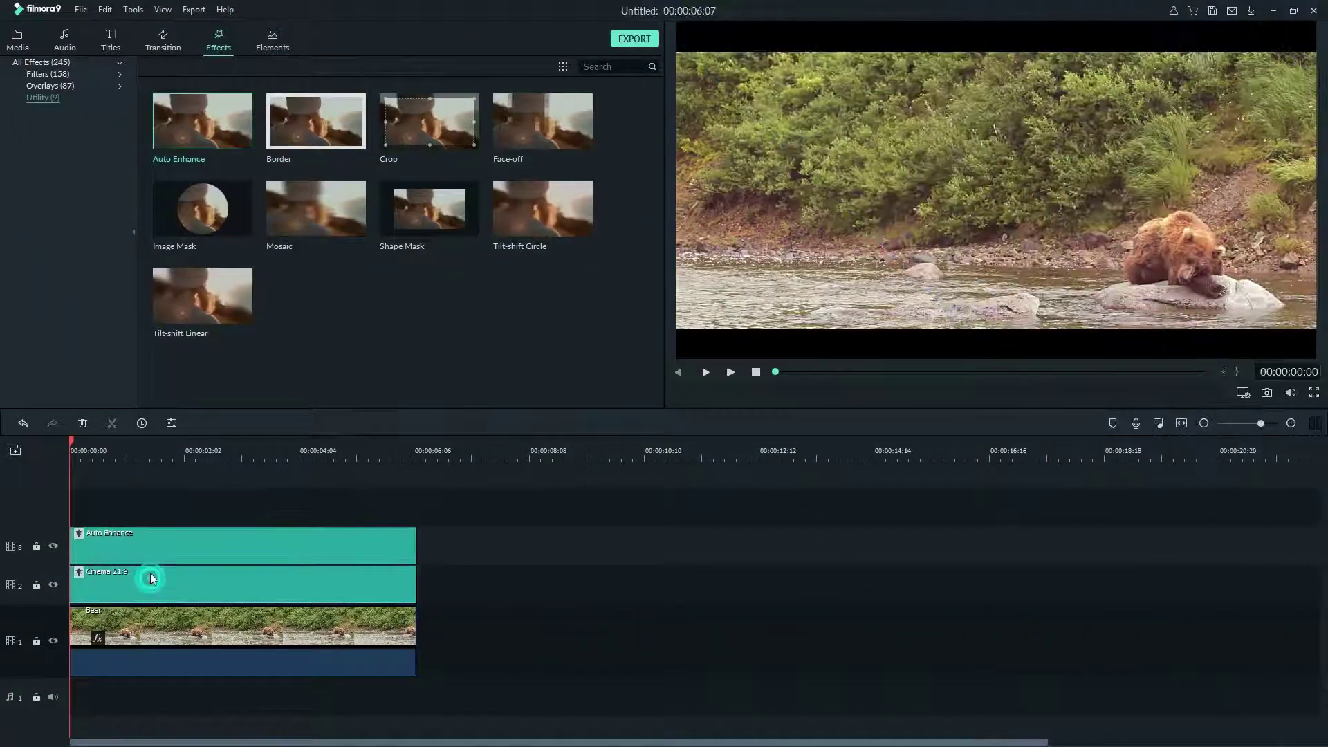
Move Cinema 21:9 to the top track and drop the Bear clip beneath both effect tracks
{"action": "left_click_drag", "start_coordinate": [151, 576], "coordinate": [144, 503]}
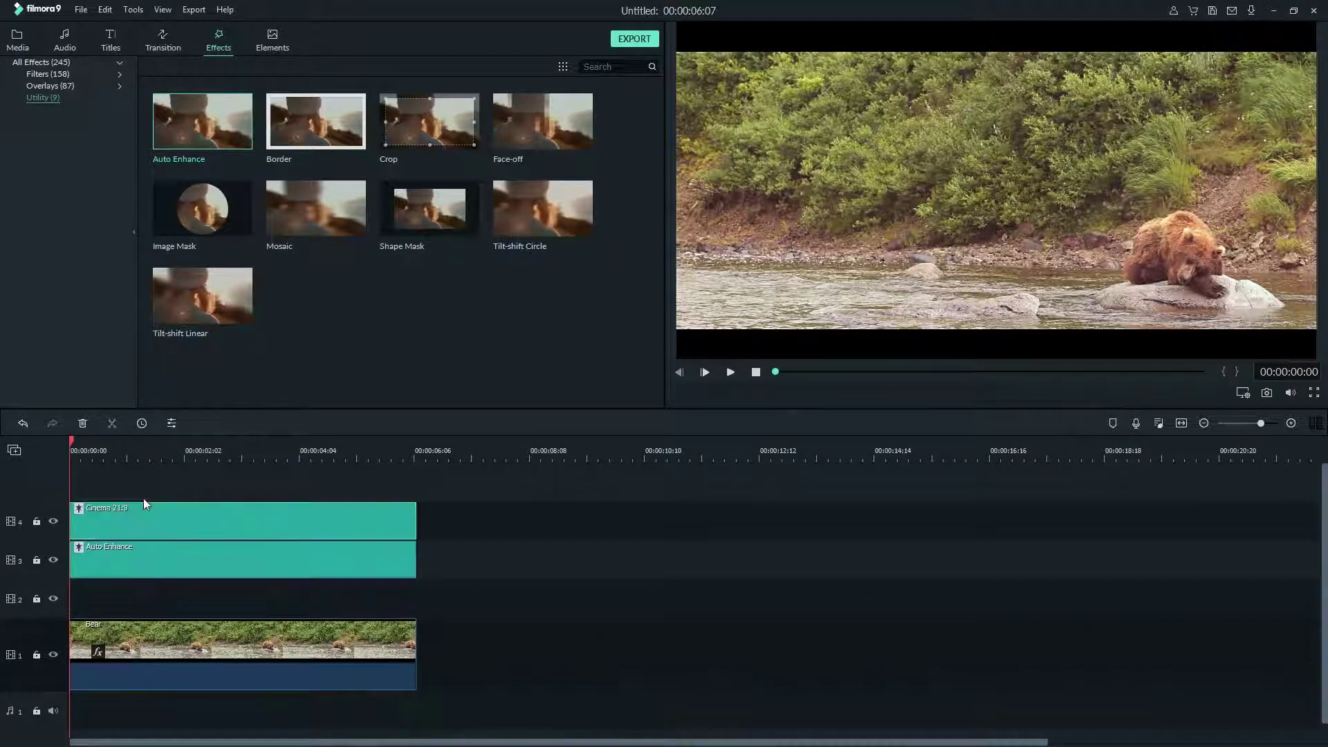
{"action": "left_click", "coordinate": [161, 633]}
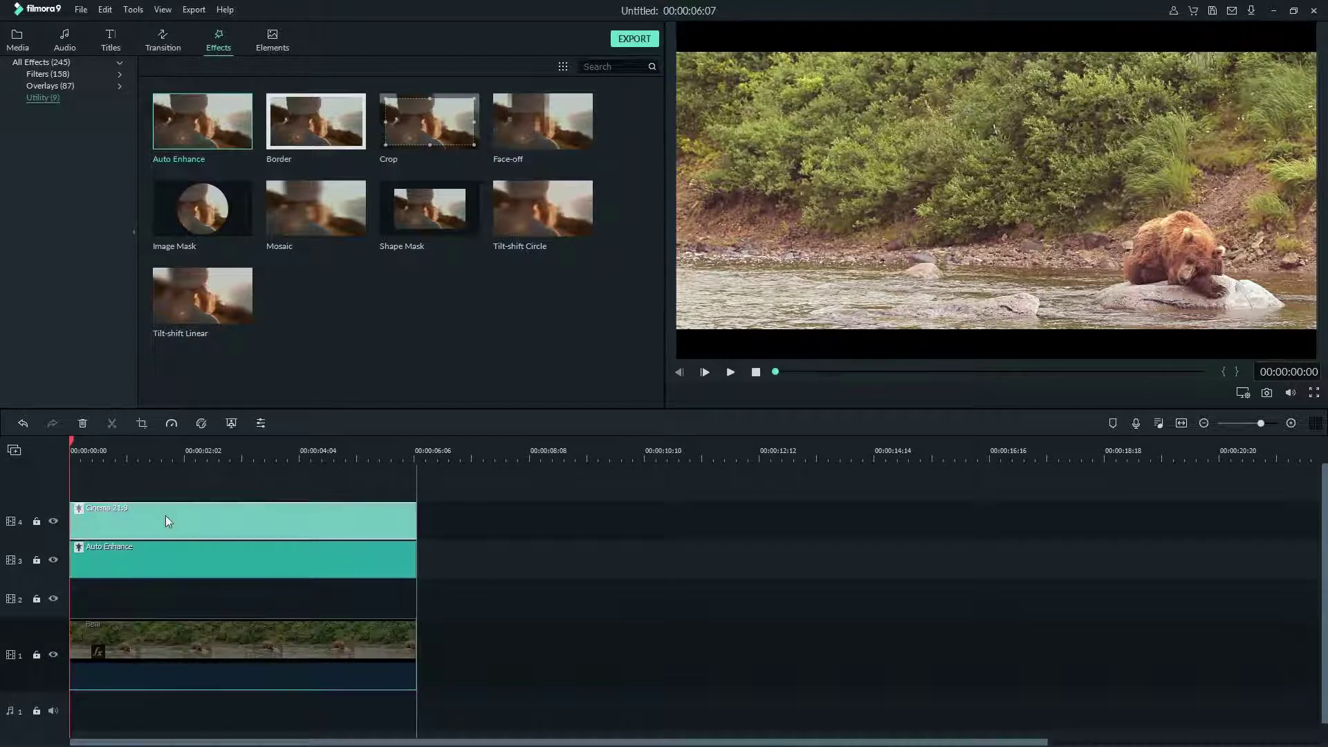
{"action": "left_click_drag", "start_coordinate": [166, 520], "coordinate": [166, 489]}
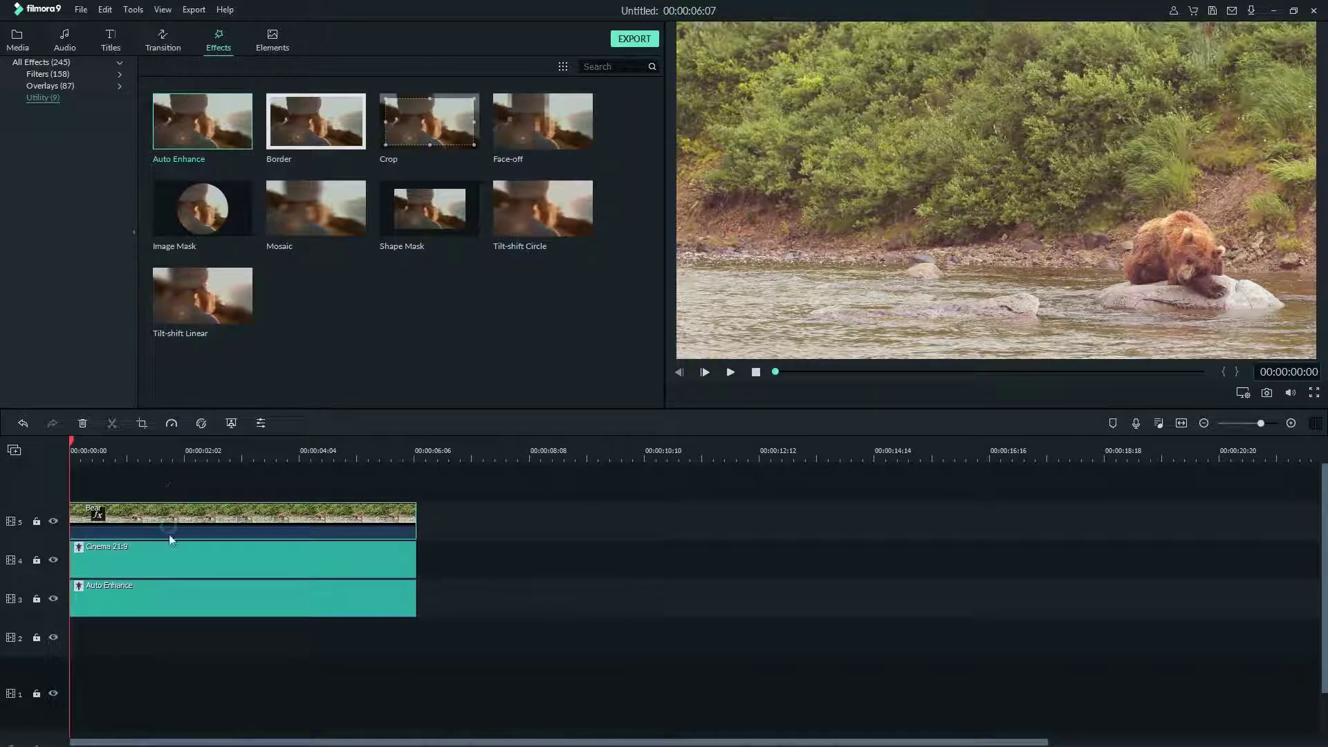
{"action": "left_click_drag", "start_coordinate": [169, 534], "coordinate": [168, 639]}
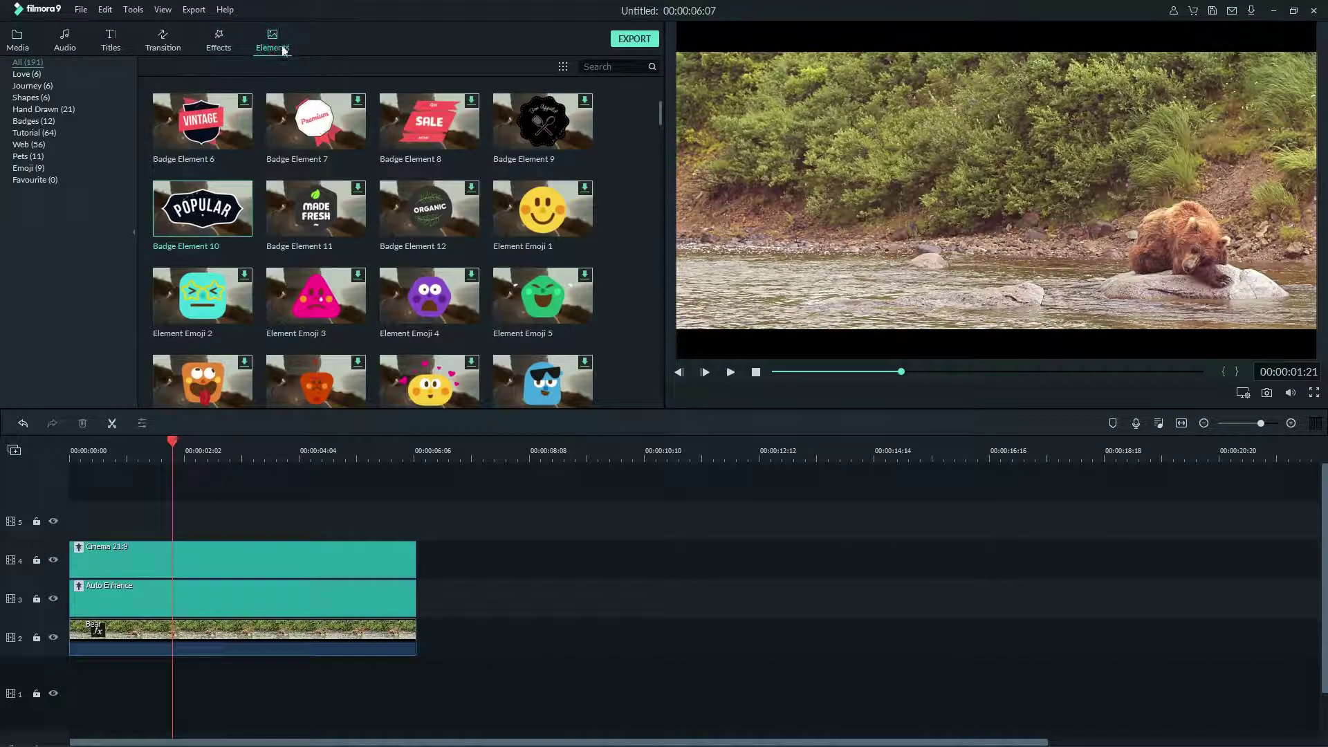
Place Badge Element 10 on the top track at 00:00:01:21, trimmed to end with the bear clip
{"action": "scroll", "coordinate": [409, 171], "scroll_direction": "down", "scroll_amount": 3}
{"action": "left_click_drag", "start_coordinate": [228, 205], "coordinate": [168, 521]}
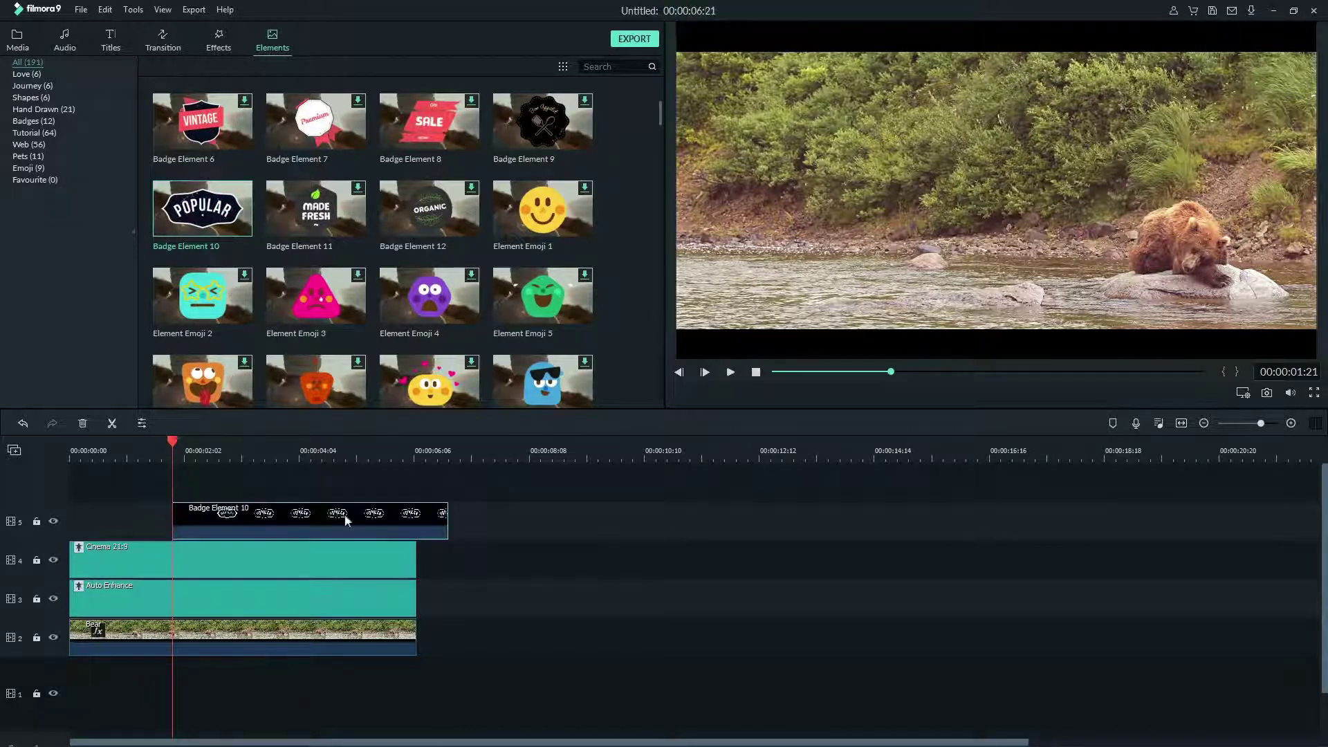
{"action": "left_click_drag", "start_coordinate": [446, 513], "coordinate": [414, 515]}
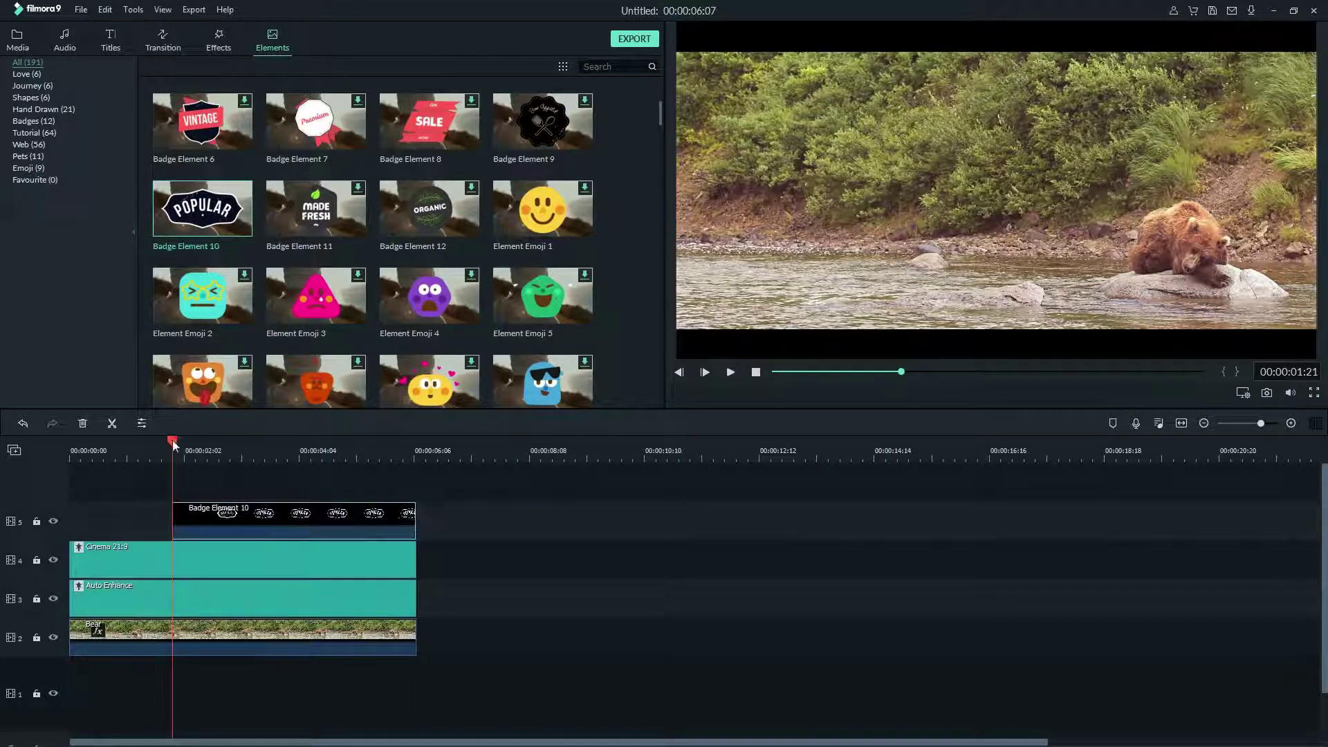
{"action": "left_click_drag", "start_coordinate": [173, 442], "coordinate": [257, 438]}
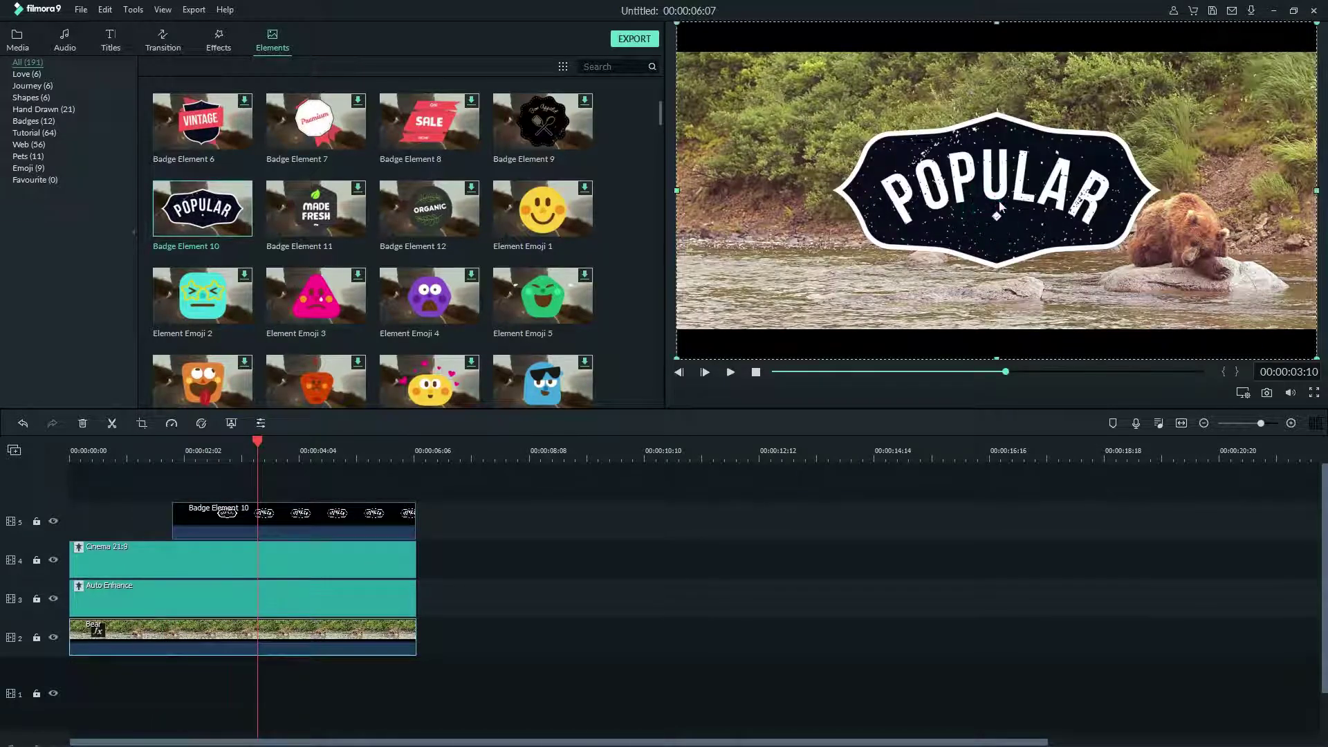
Move the POPULAR badge to the upper left, scale it down, and tilt it at an angle
{"action": "left_click_drag", "start_coordinate": [963, 161], "coordinate": [877, 165]}
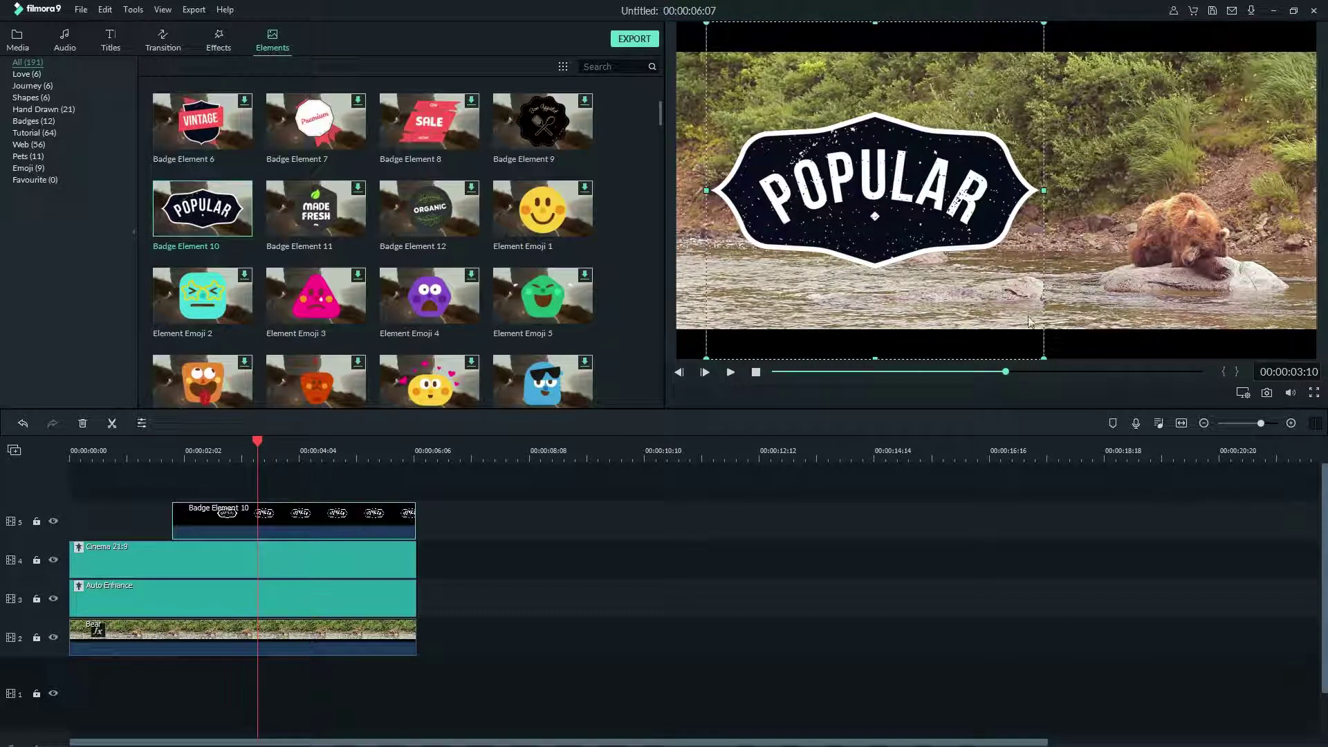
{"action": "left_click_drag", "start_coordinate": [1044, 356], "coordinate": [971, 286]}
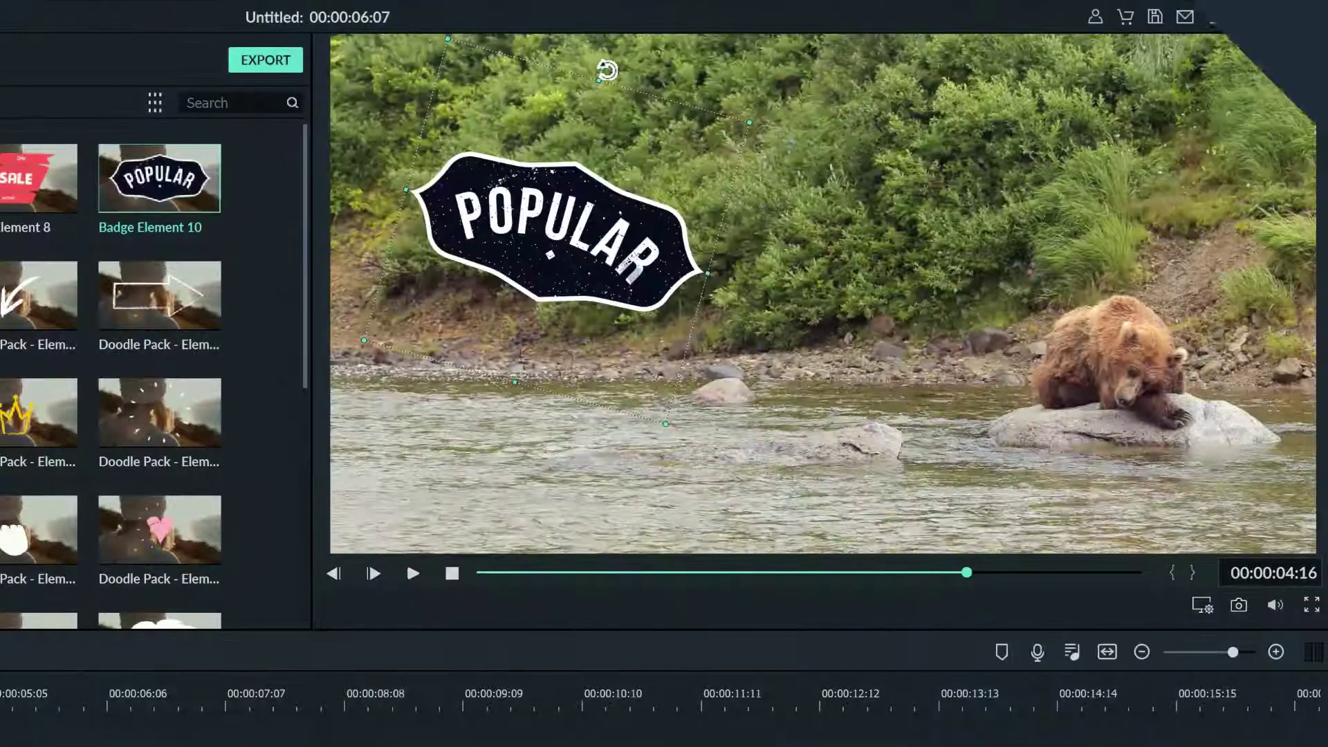
{"action": "left_click_drag", "start_coordinate": [606, 63], "coordinate": [562, 70]}
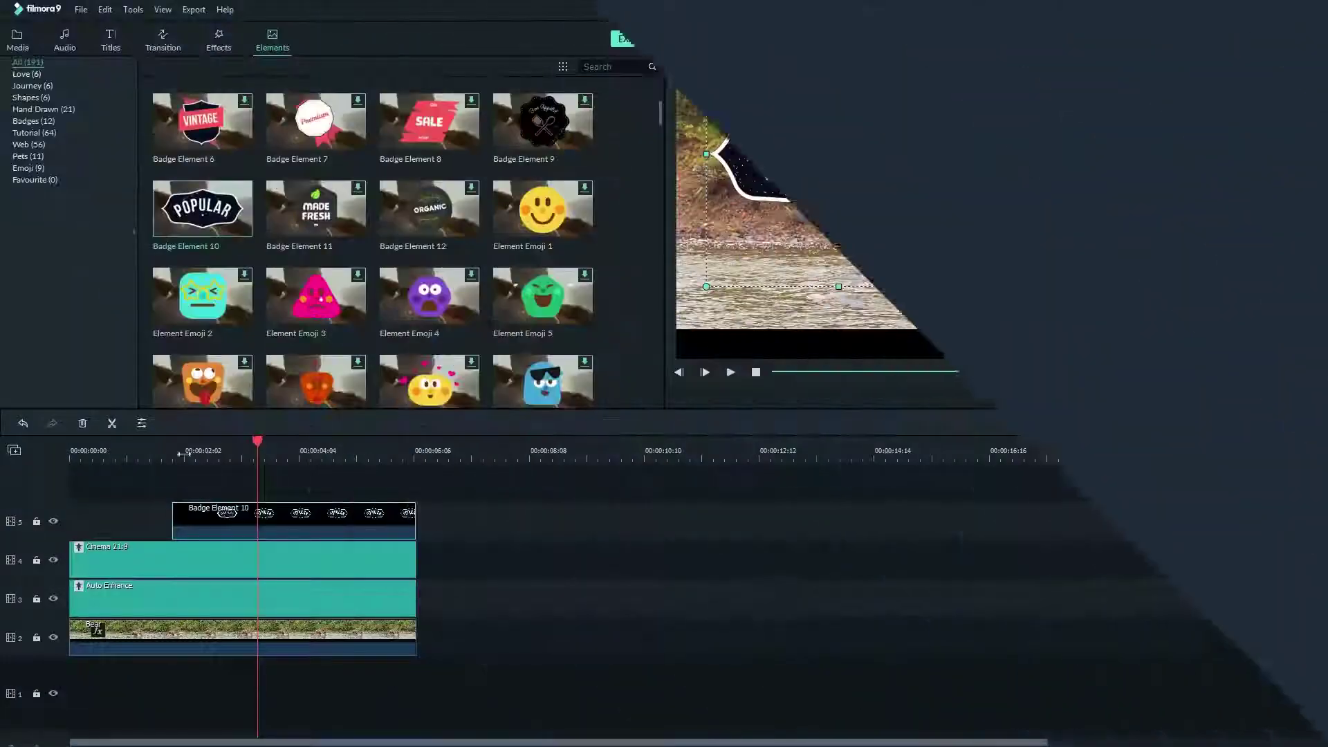
{"action": "left_click", "coordinate": [157, 449]}
Play back the badge, then apply the Ash filter directly to the dog clip, not as a separate track
{"action": "left_click", "coordinate": [731, 372]}
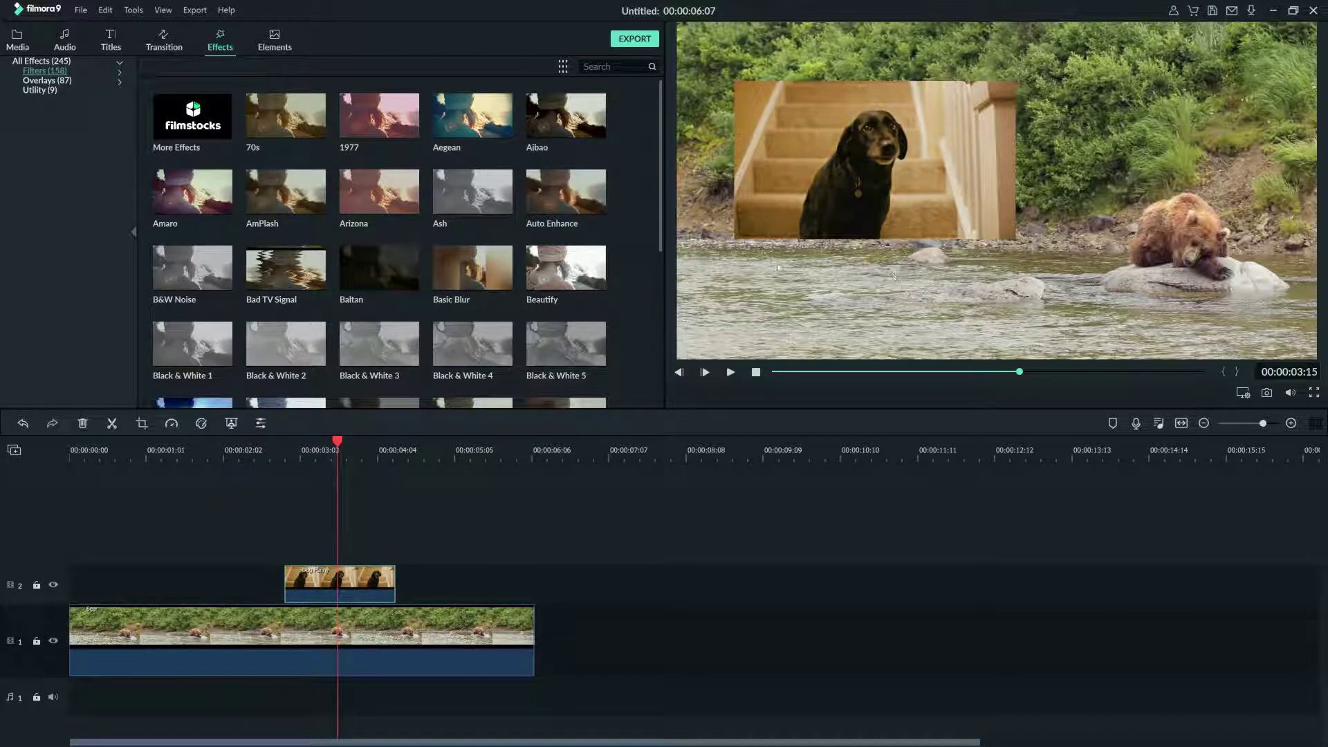
{"action": "left_click_drag", "start_coordinate": [489, 199], "coordinate": [64, 550]}
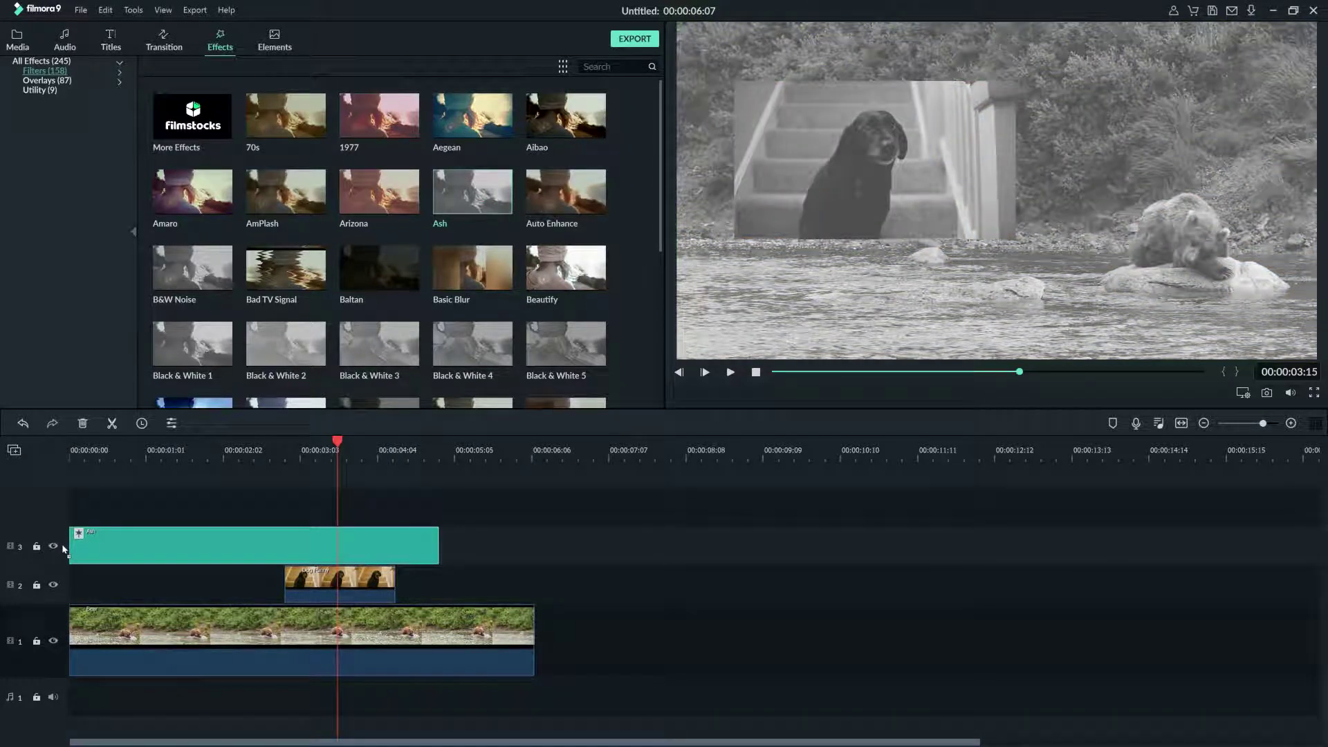
{"action": "key", "text": "Delete"}
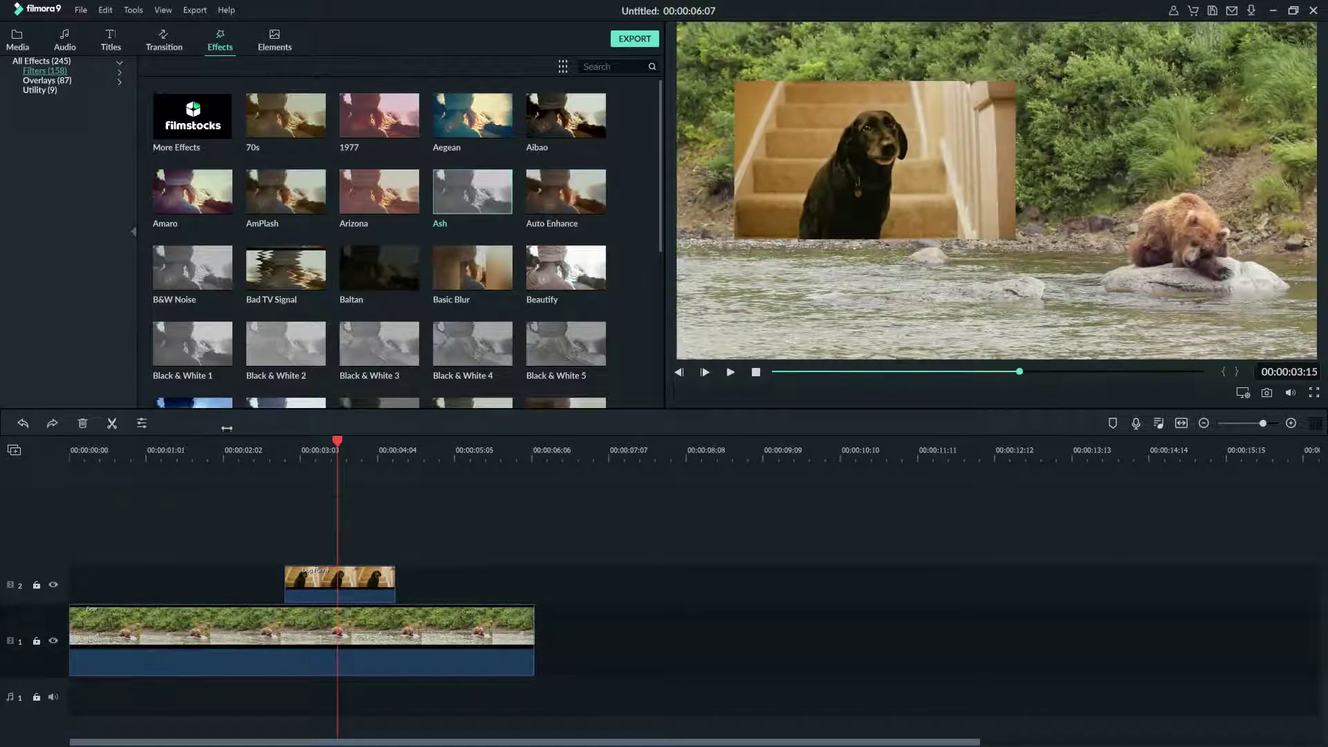
{"action": "left_click_drag", "start_coordinate": [491, 204], "coordinate": [363, 584]}
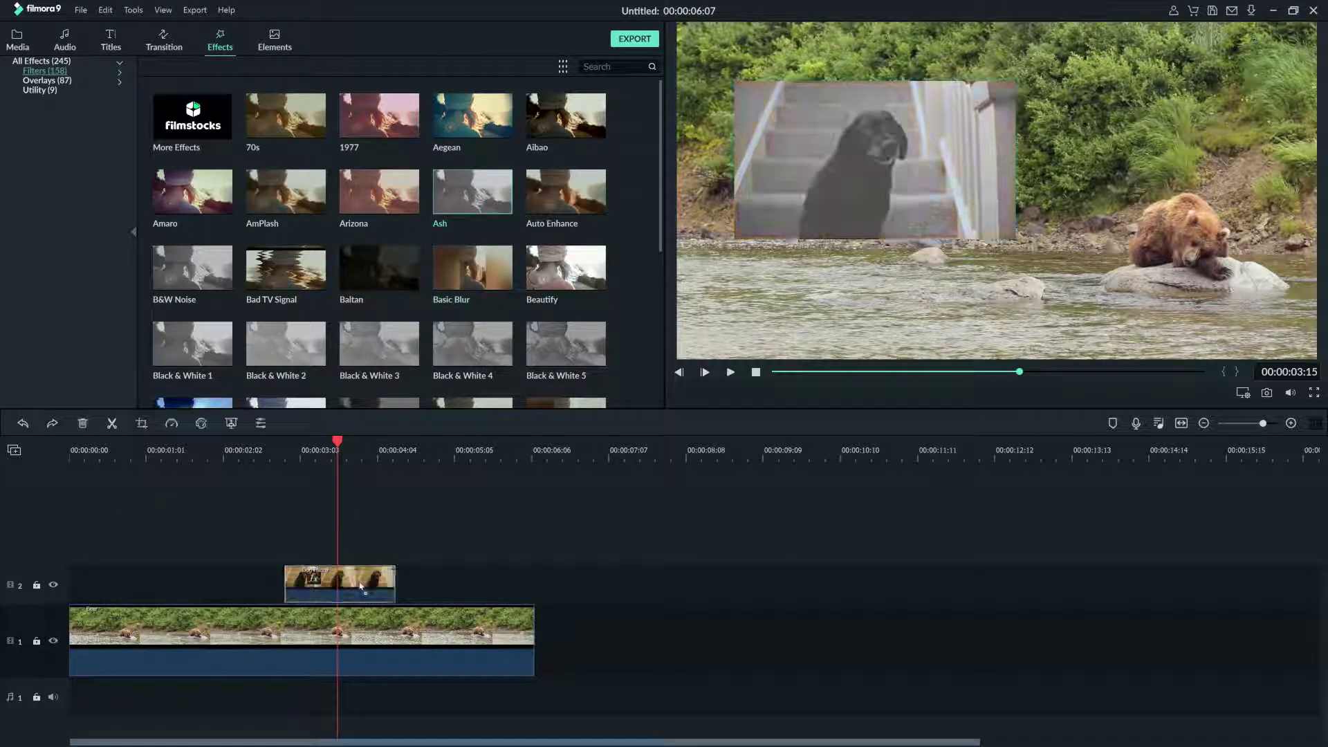